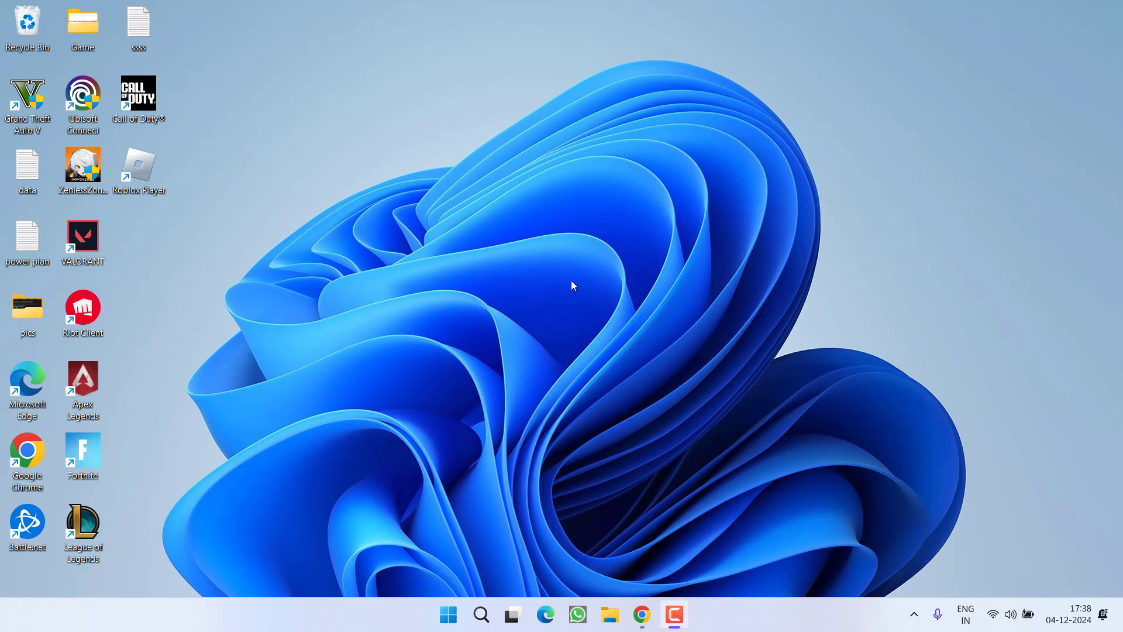
Bring up Windows Settings on its Home page with Win+I.
key(super+i)
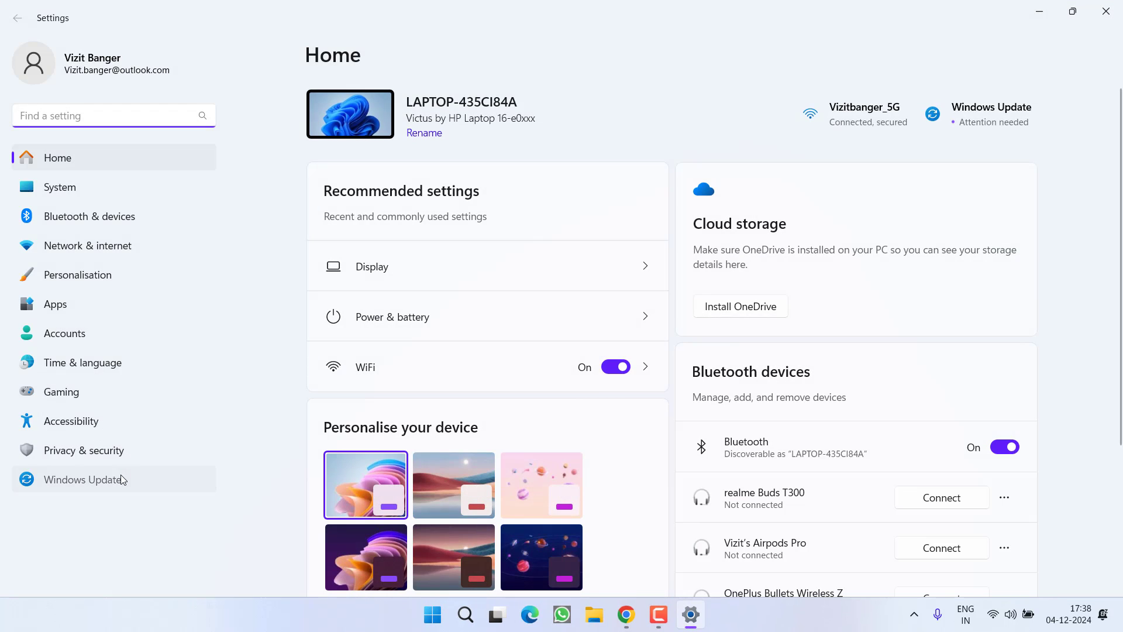
Tick the optional HP Inc. - Firmware - 15.22.0.0 driver update in Windows Update, then close Settings.
click(123, 477)
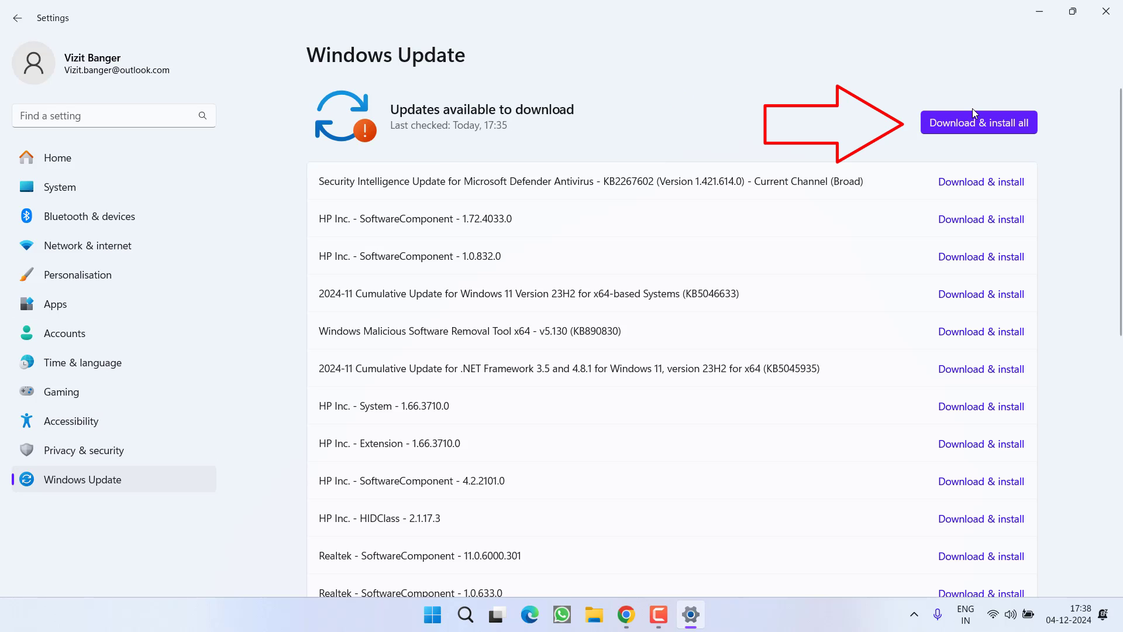
scroll(556, 250, down, 10)
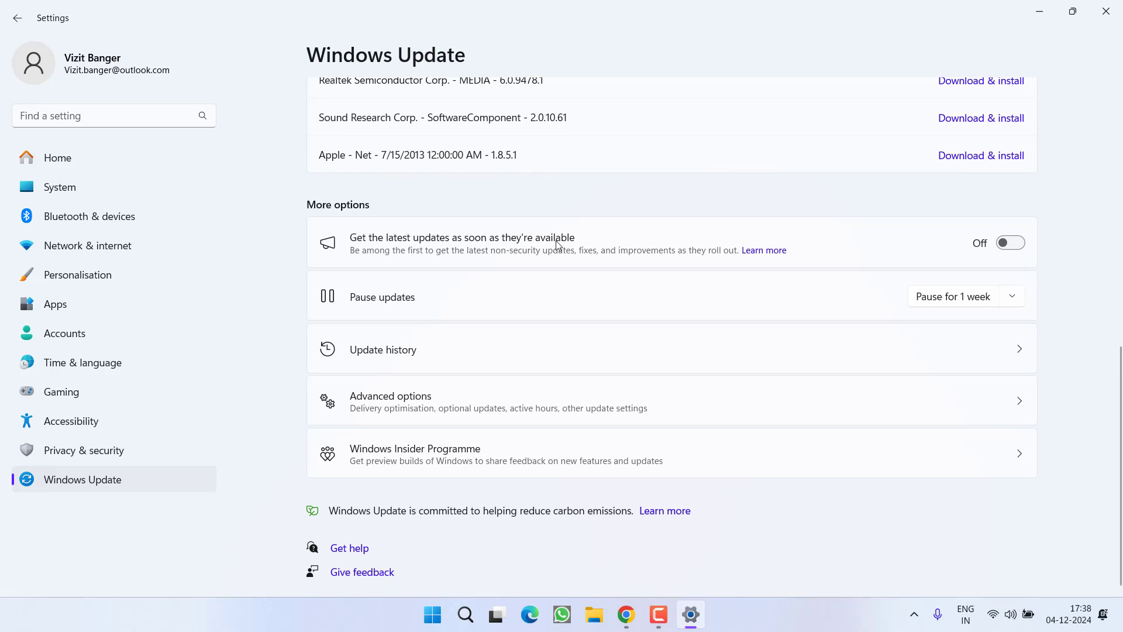
click(452, 409)
scroll(425, 407, down, 1)
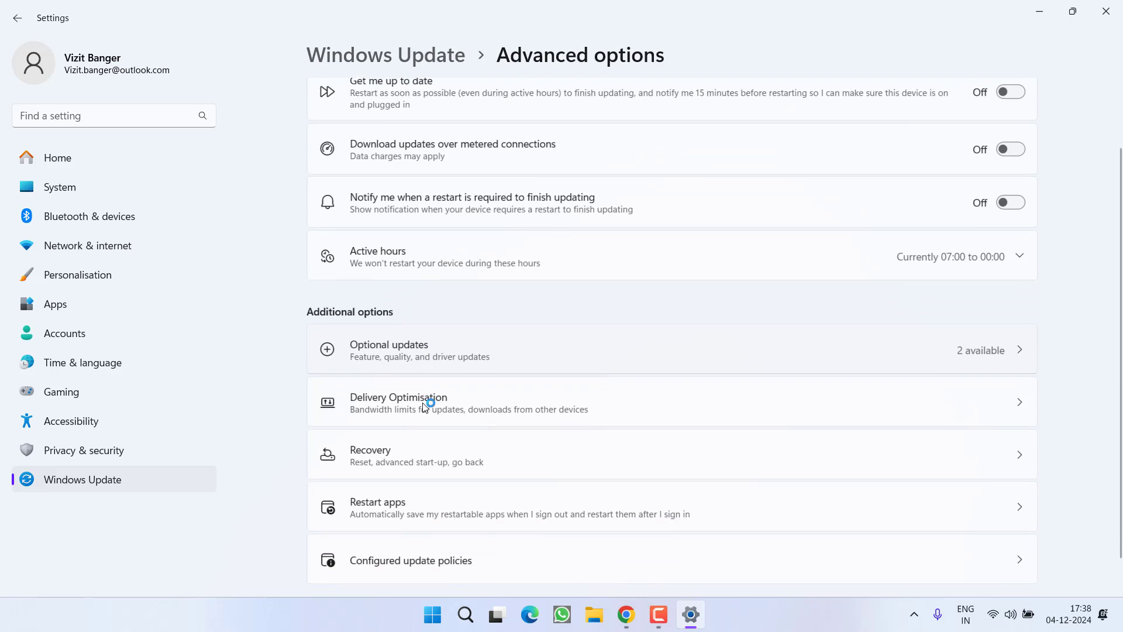
click(408, 350)
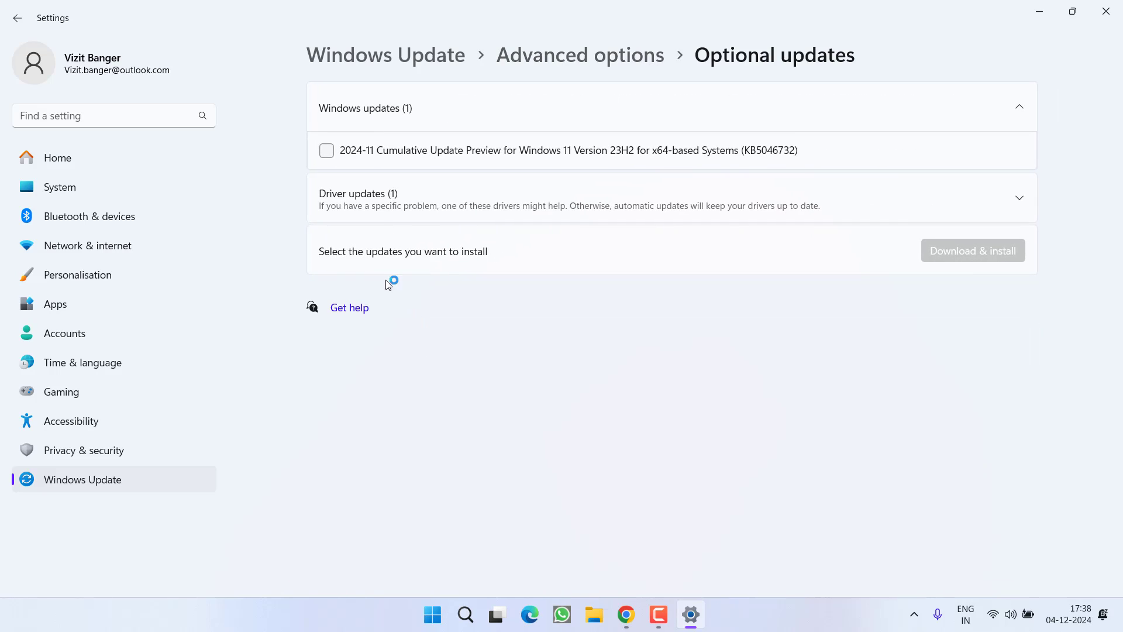
click(427, 206)
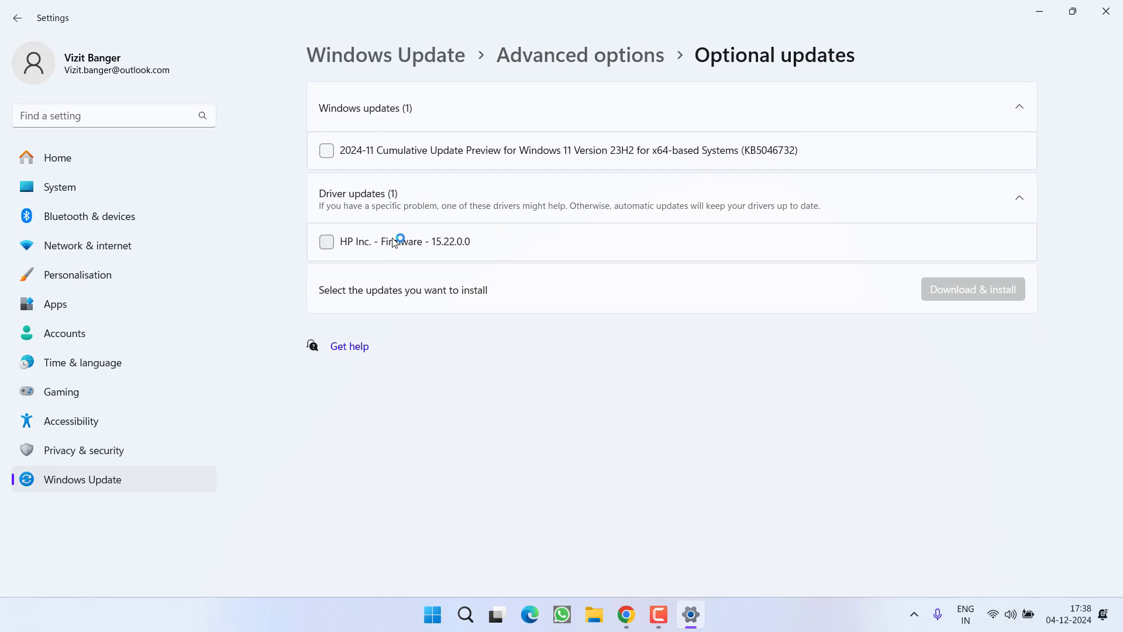
click(326, 242)
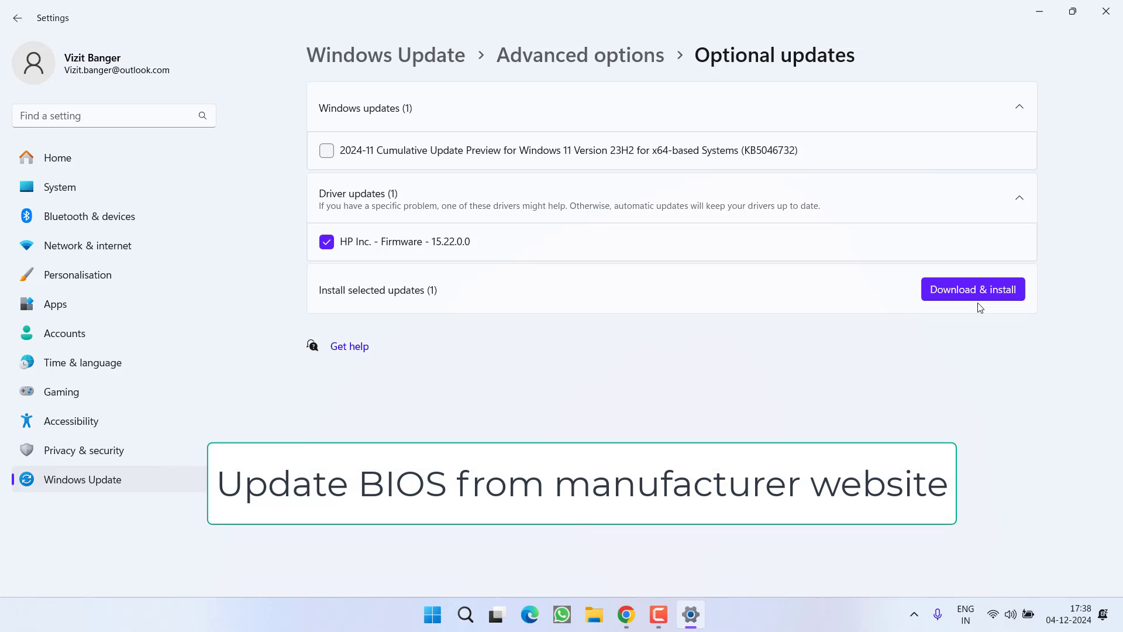
click(1113, 6)
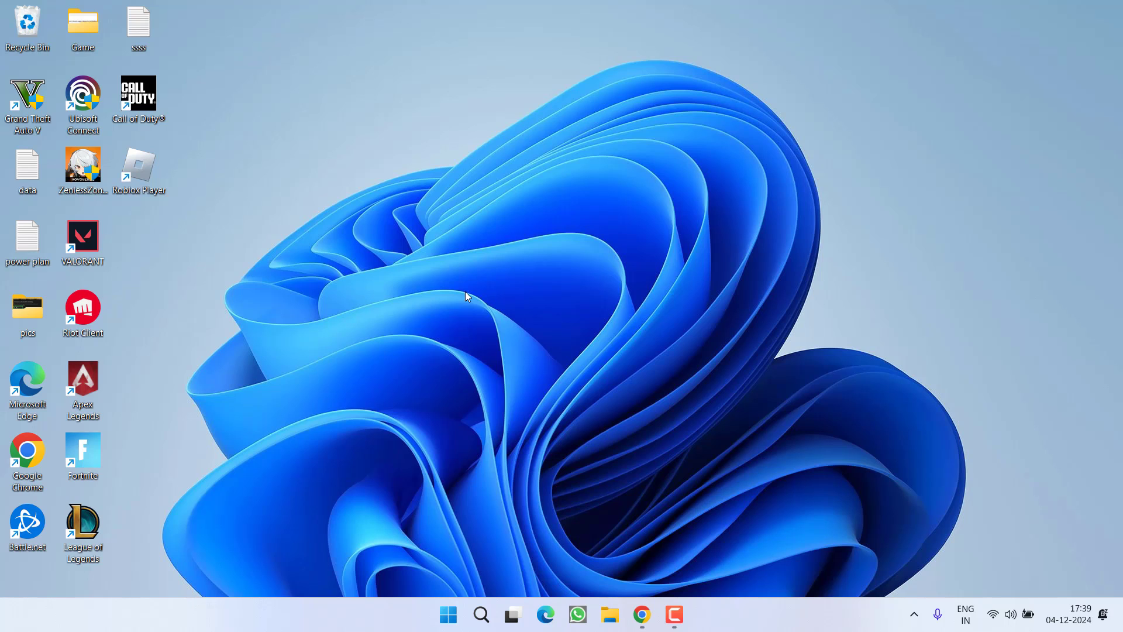
Set the VALORANT shortcut to run as administrator in Windows 8 compatibility mode.
right_click(82, 244)
click(146, 472)
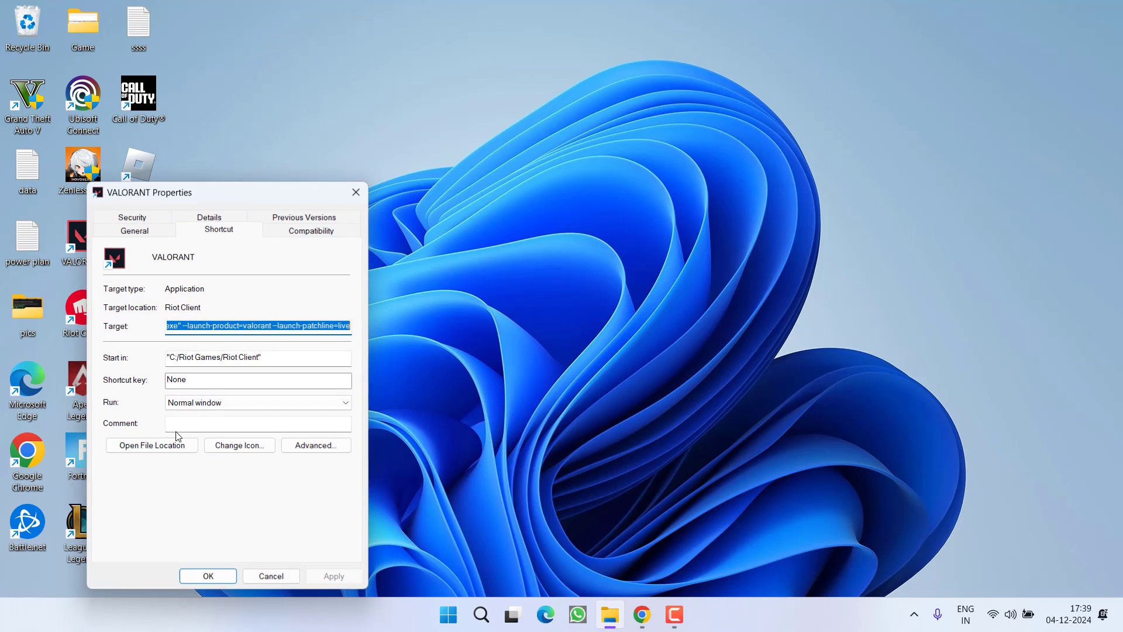
click(333, 233)
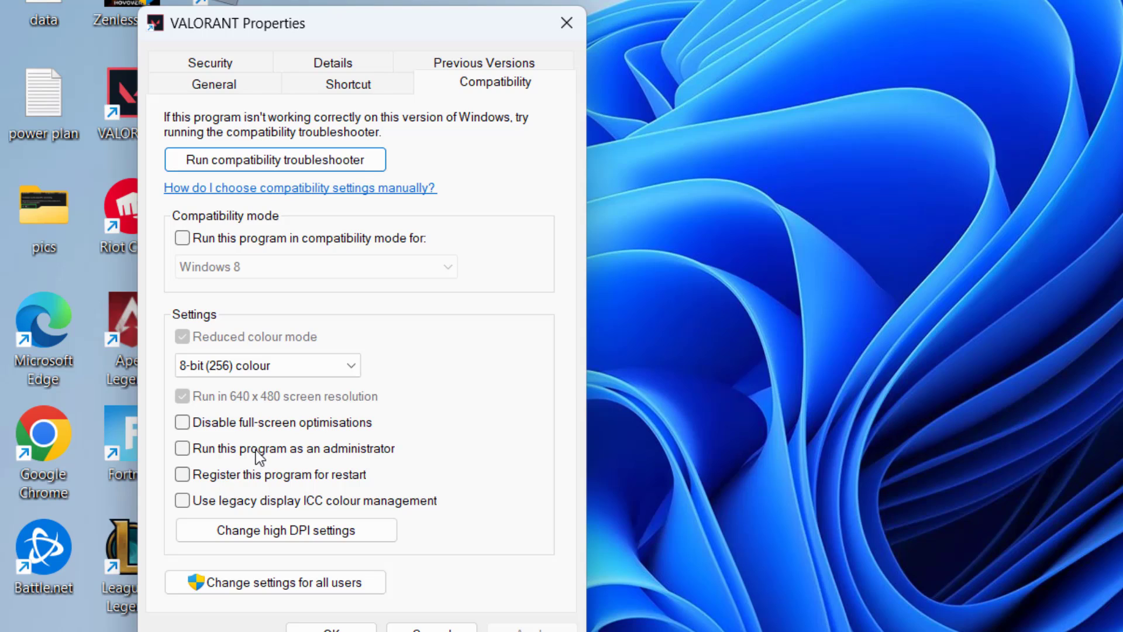
click(310, 450)
click(301, 240)
click(285, 267)
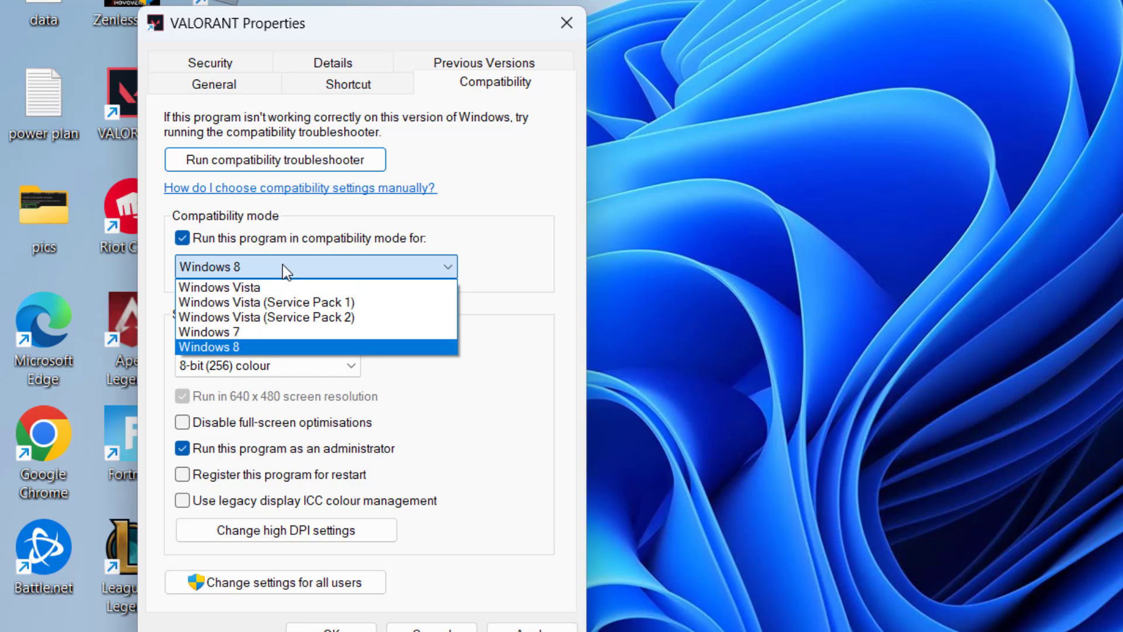
click(197, 347)
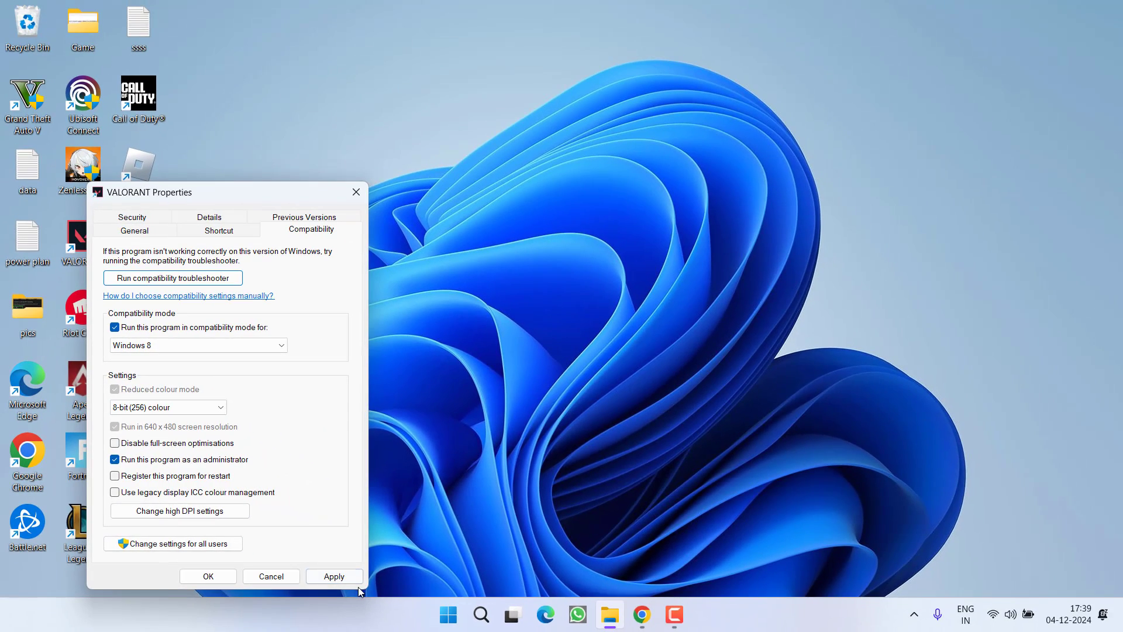
click(334, 576)
click(199, 576)
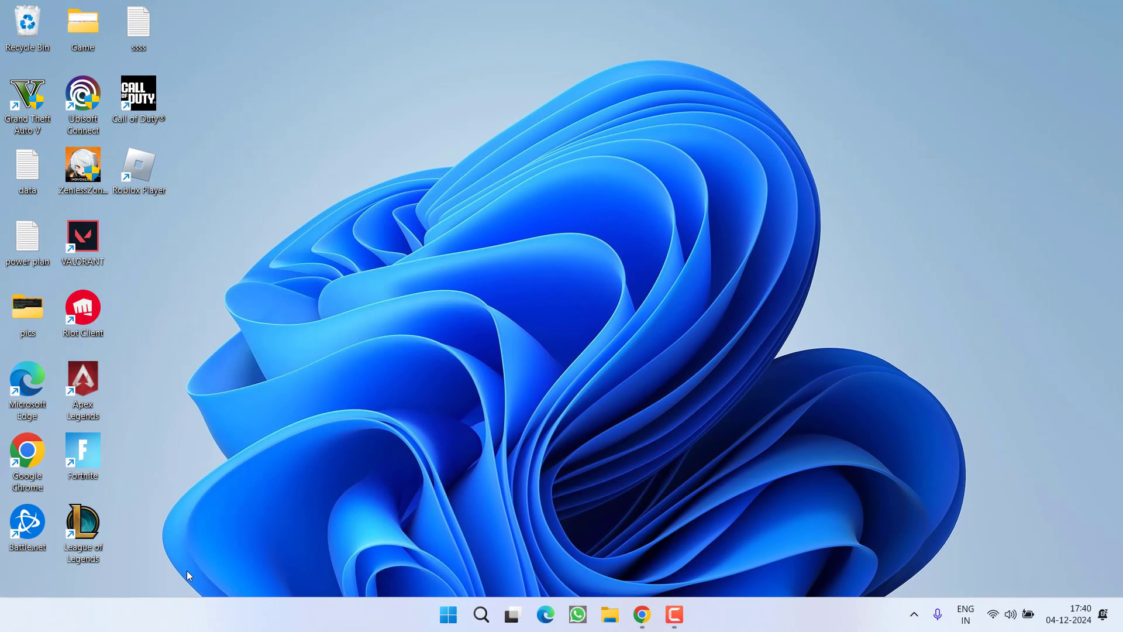
Save the Riot Client shortcut's compatibility properties, then select both shortcuts.
right_click(89, 314)
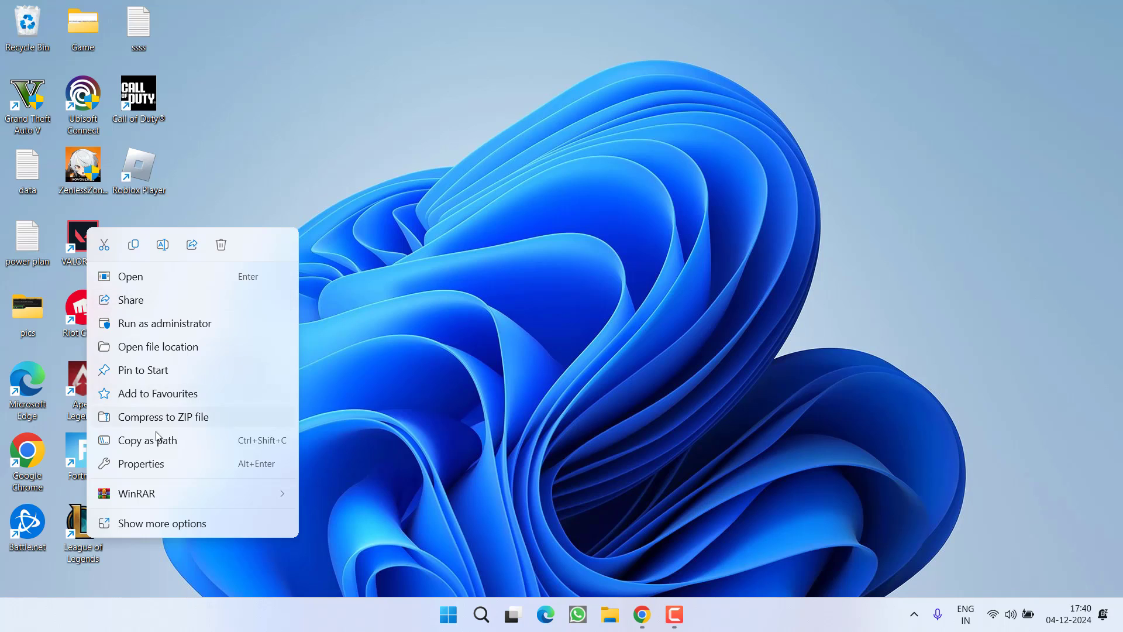
click(156, 463)
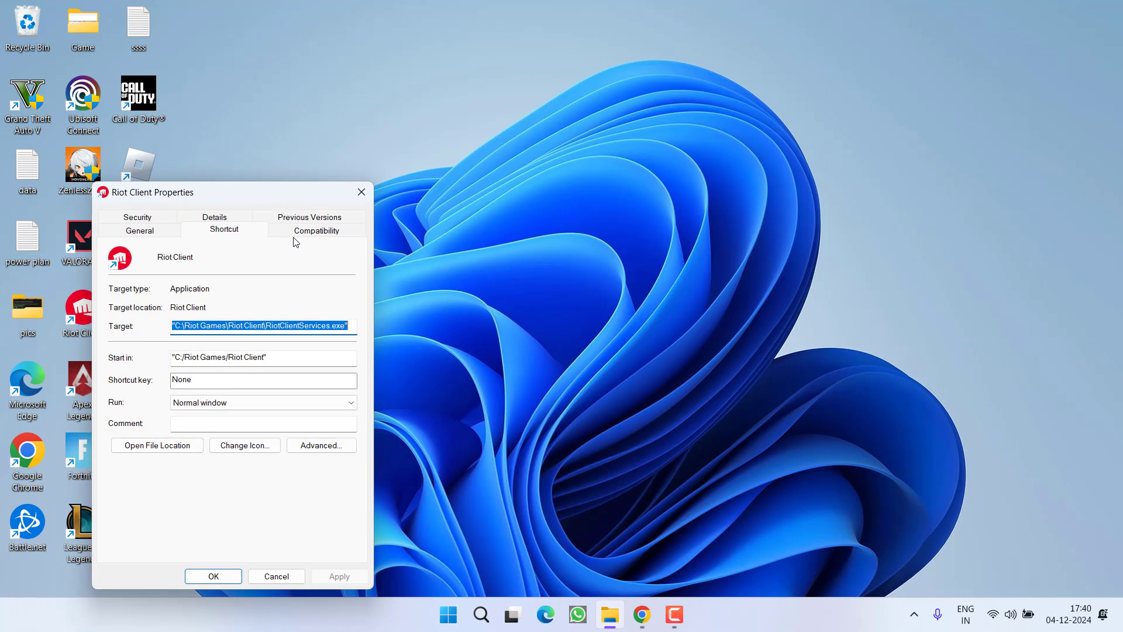
click(294, 242)
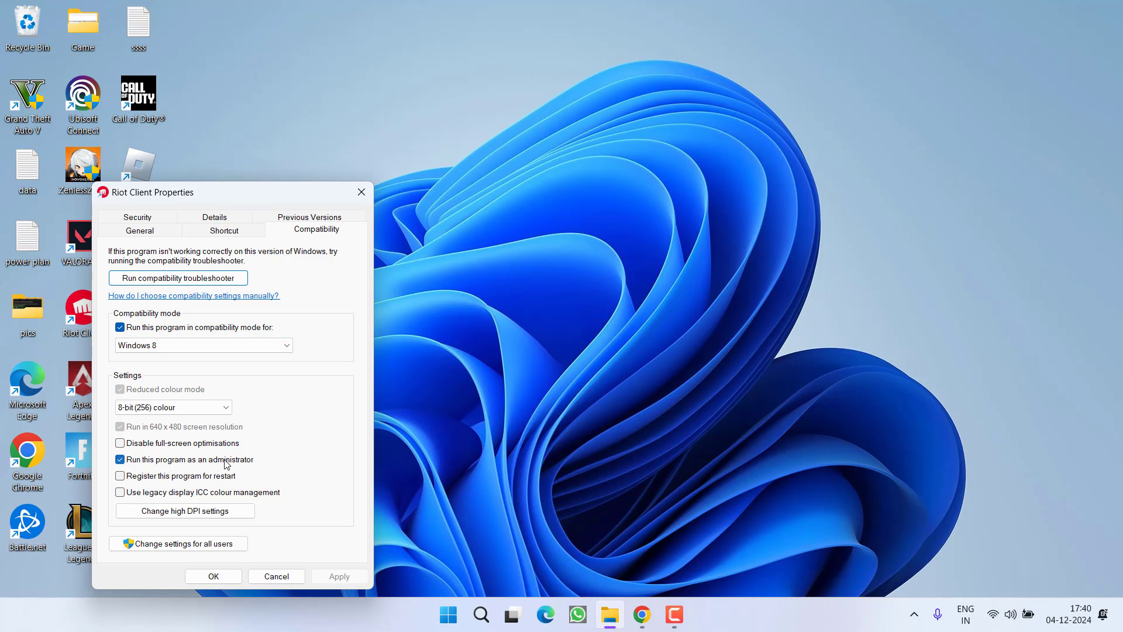
click(217, 577)
drag(165, 223, 69, 335)
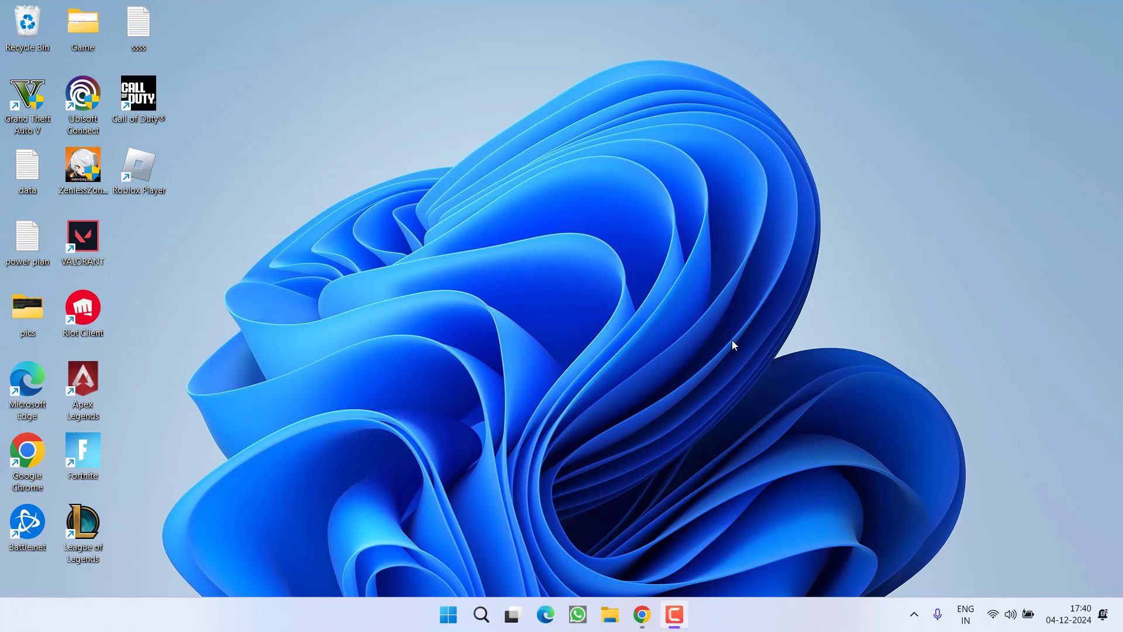
End the Riot Client process in Task Manager and close Task Manager.
right_click(735, 614)
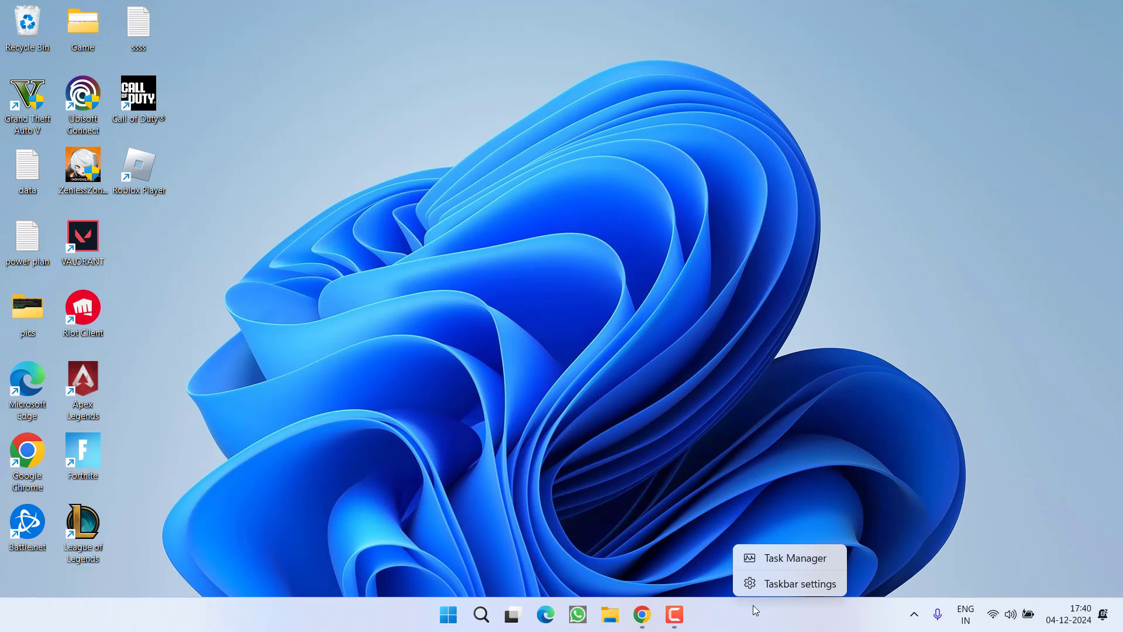
click(770, 559)
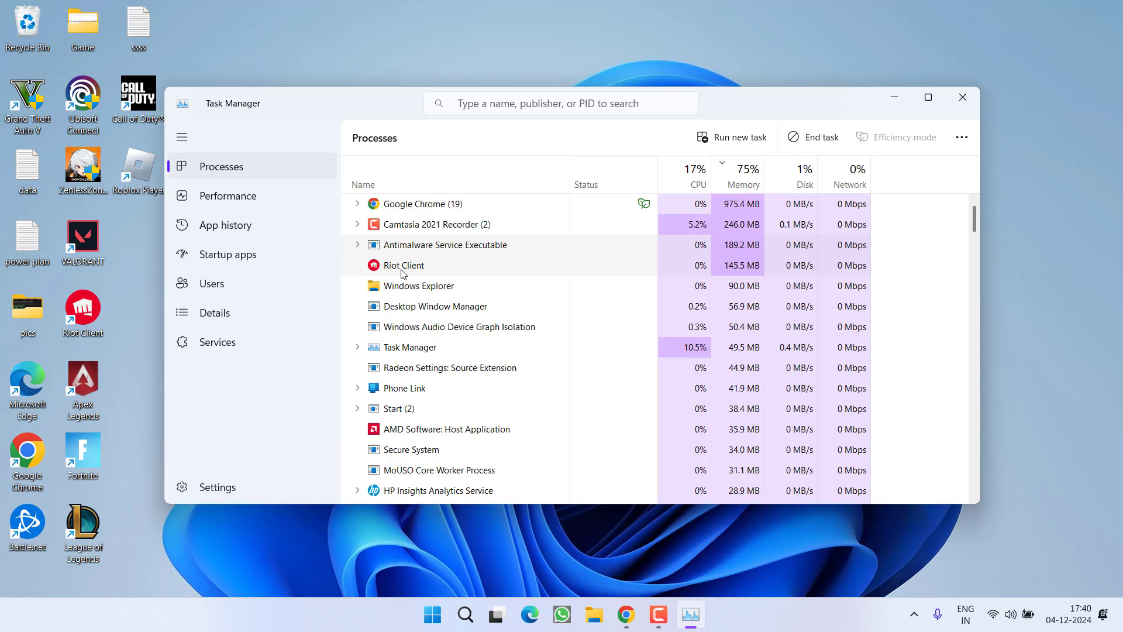
right_click(397, 273)
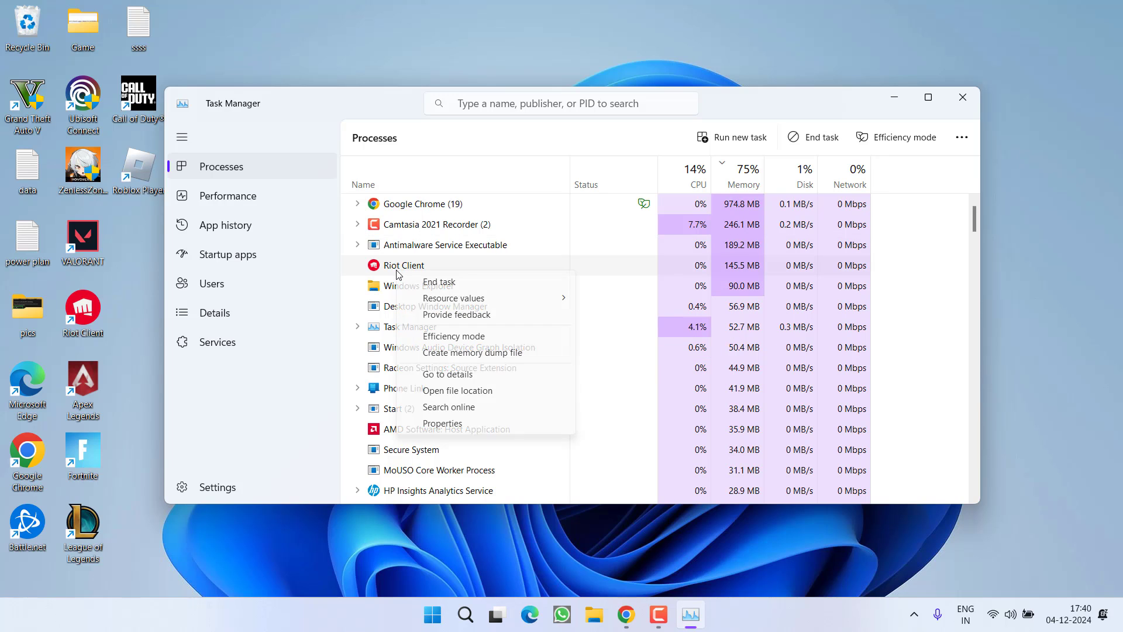
click(440, 282)
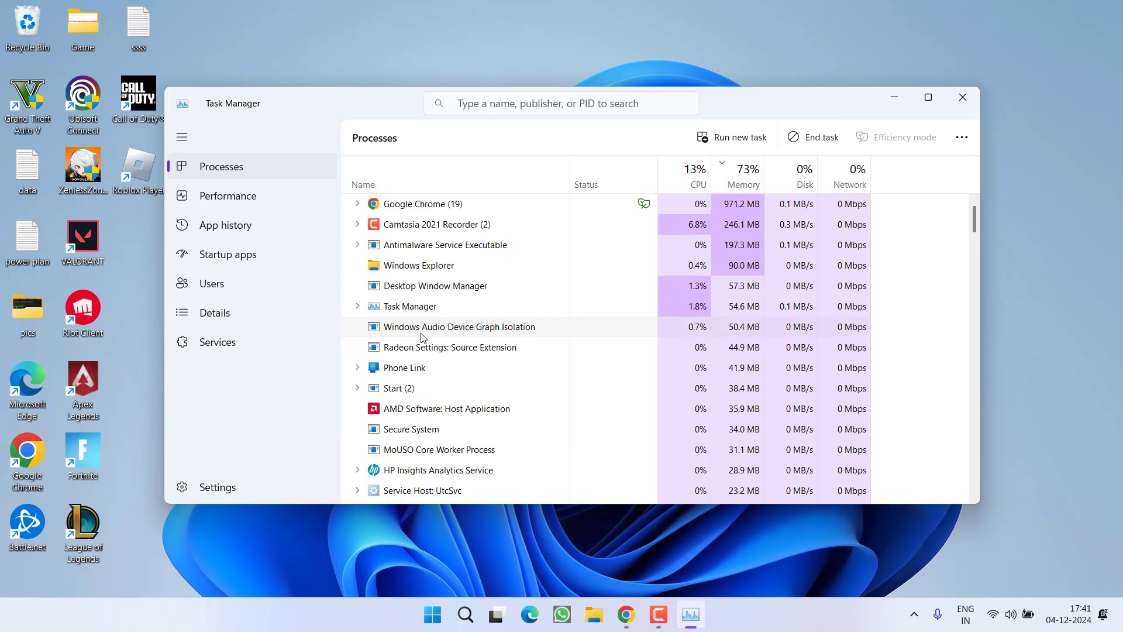
scroll(424, 316, down, 4)
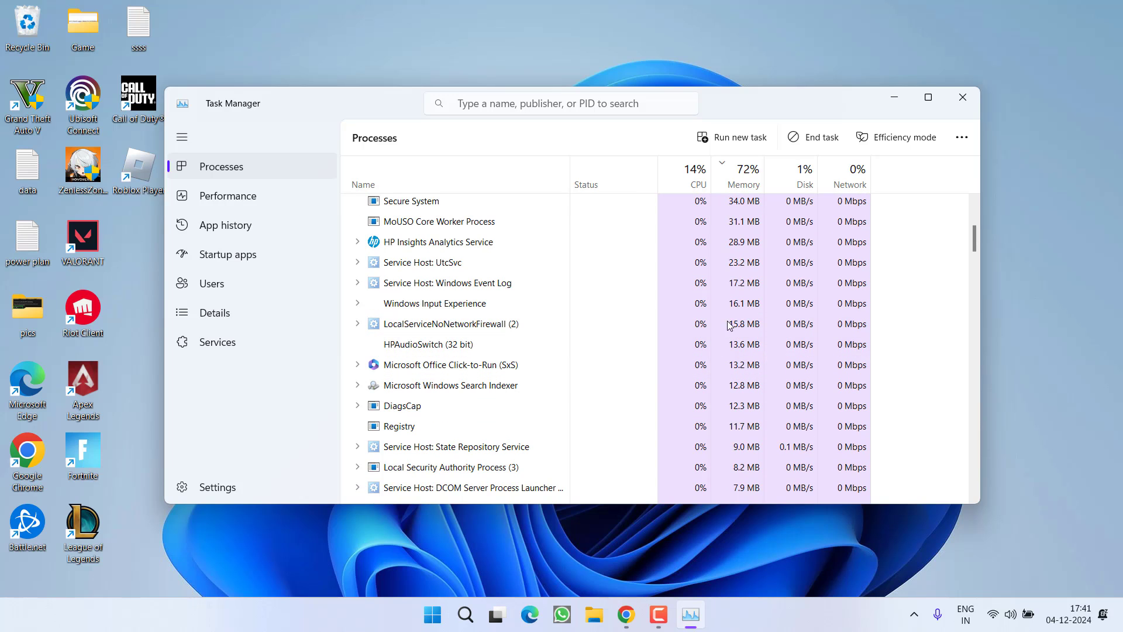
click(962, 97)
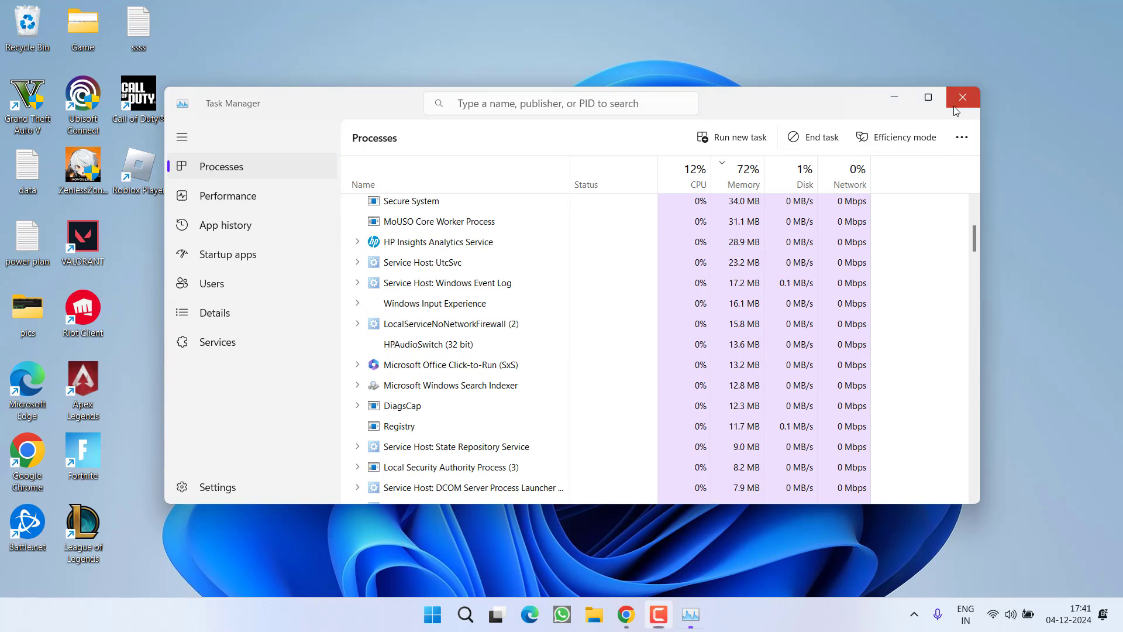
click(915, 615)
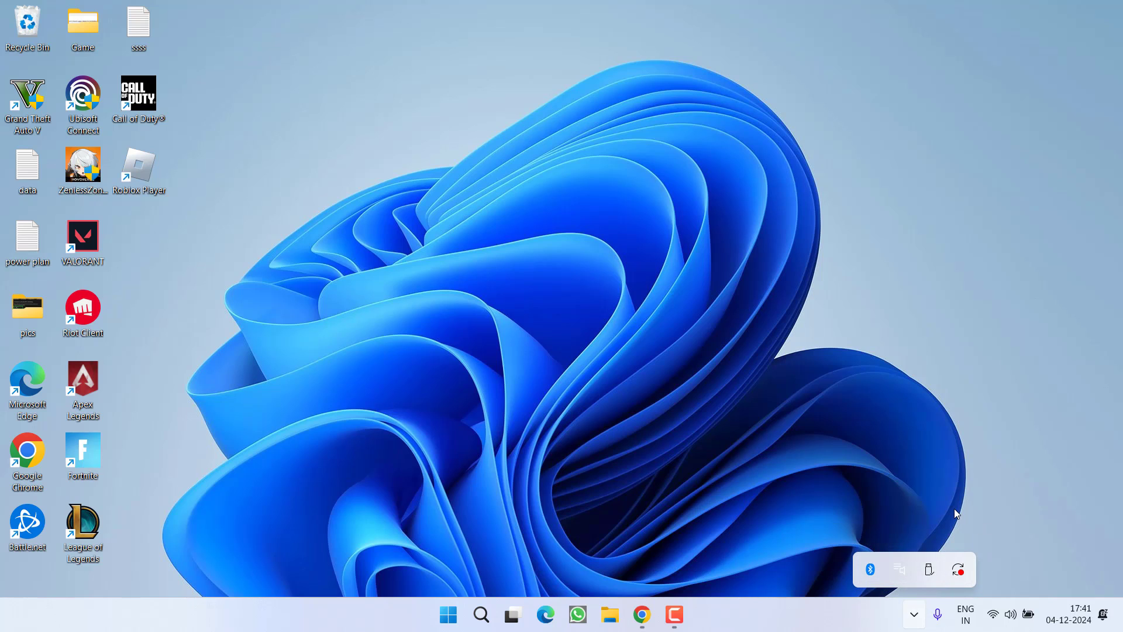
Launch Command Prompt as administrator from search, approving the UAC prompt.
click(743, 338)
click(444, 608)
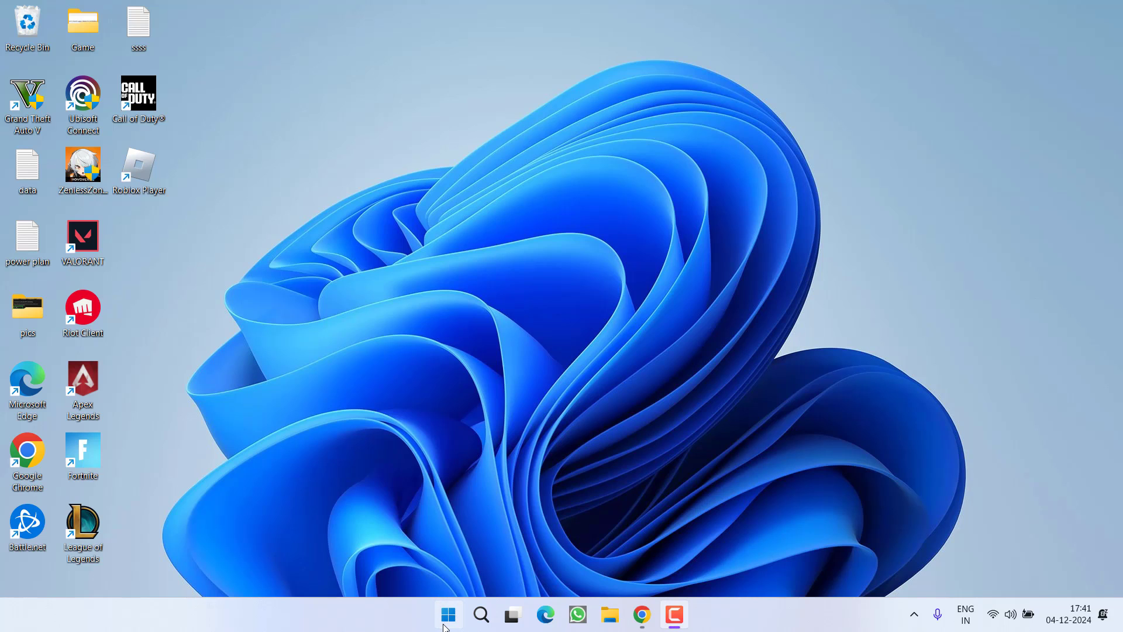
text(cmd)
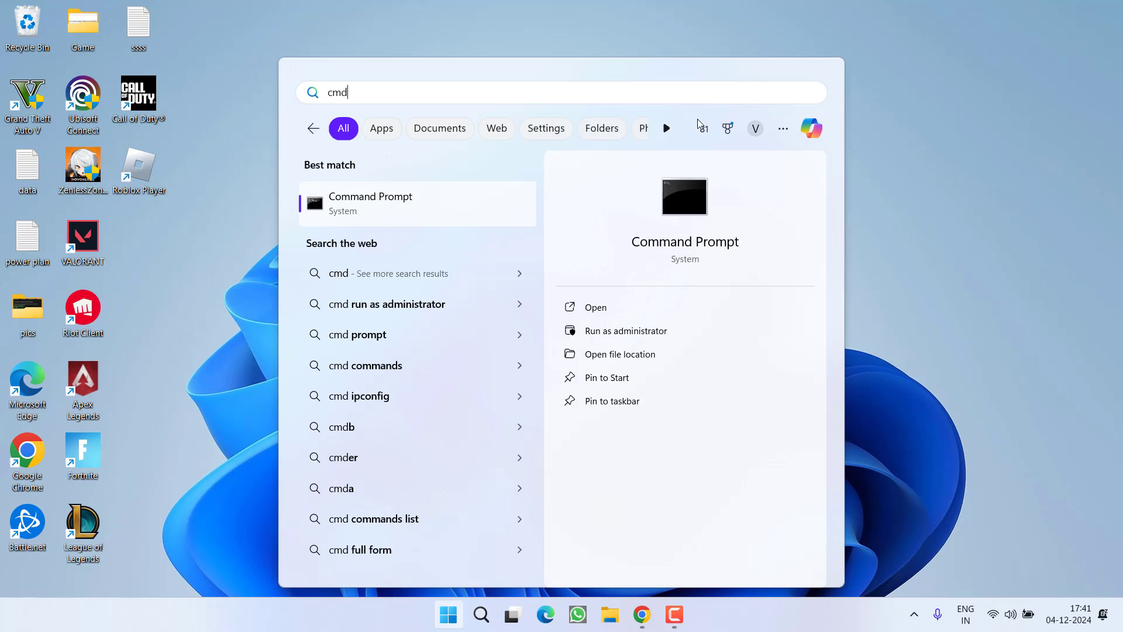
click(621, 338)
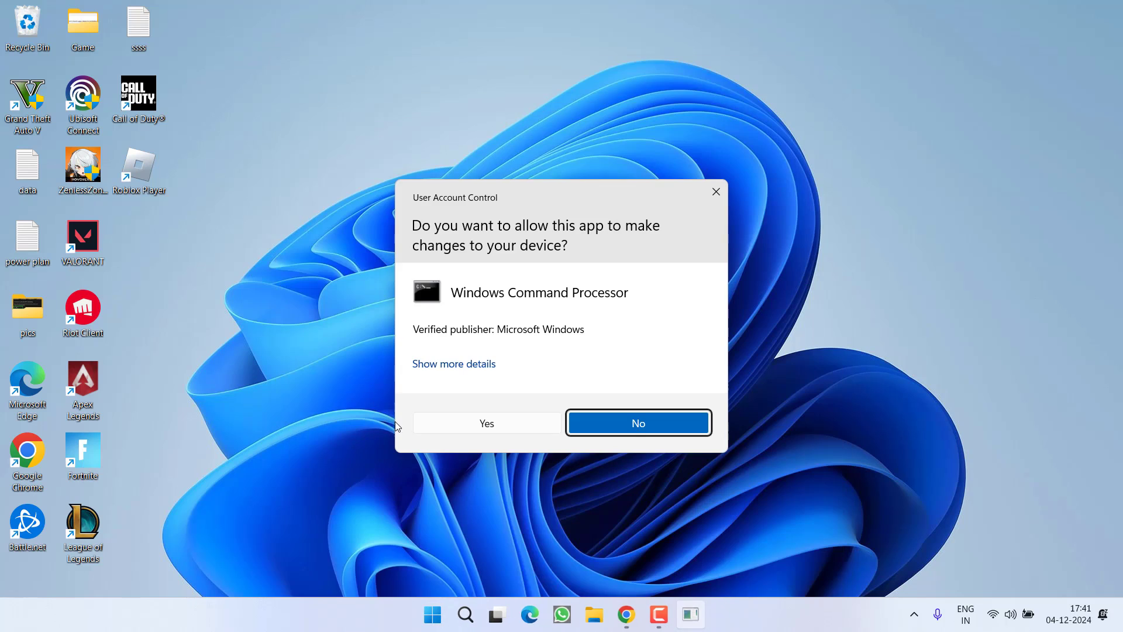
click(444, 422)
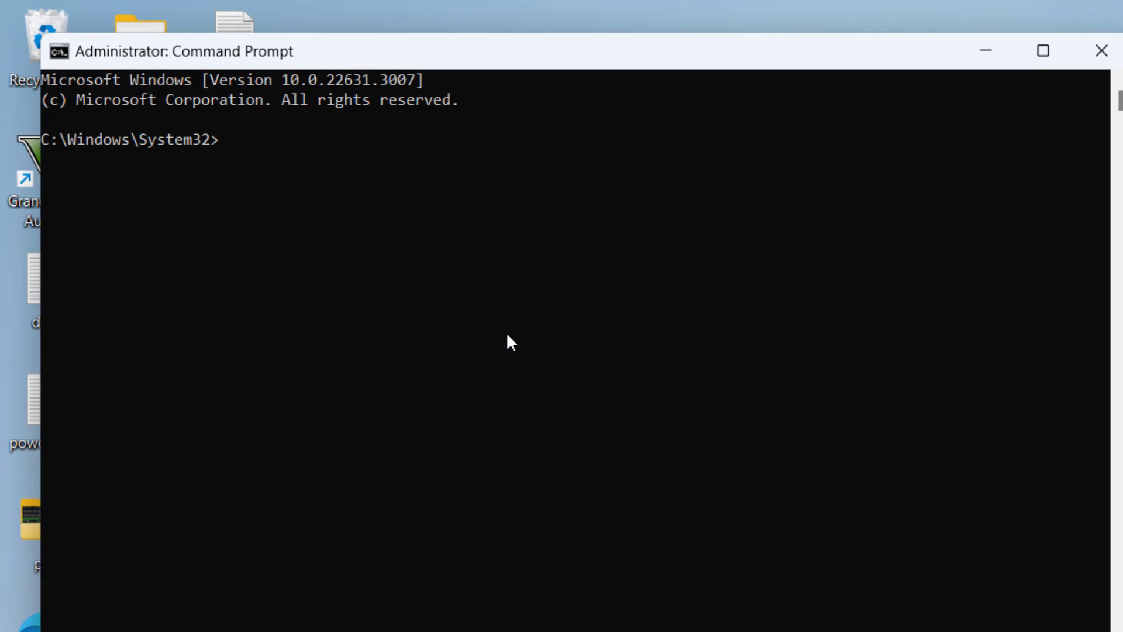
Run 'sc delete vgc' and 'sc delete vgk', then close the console.
text(sc delete vgc)
key(Return)
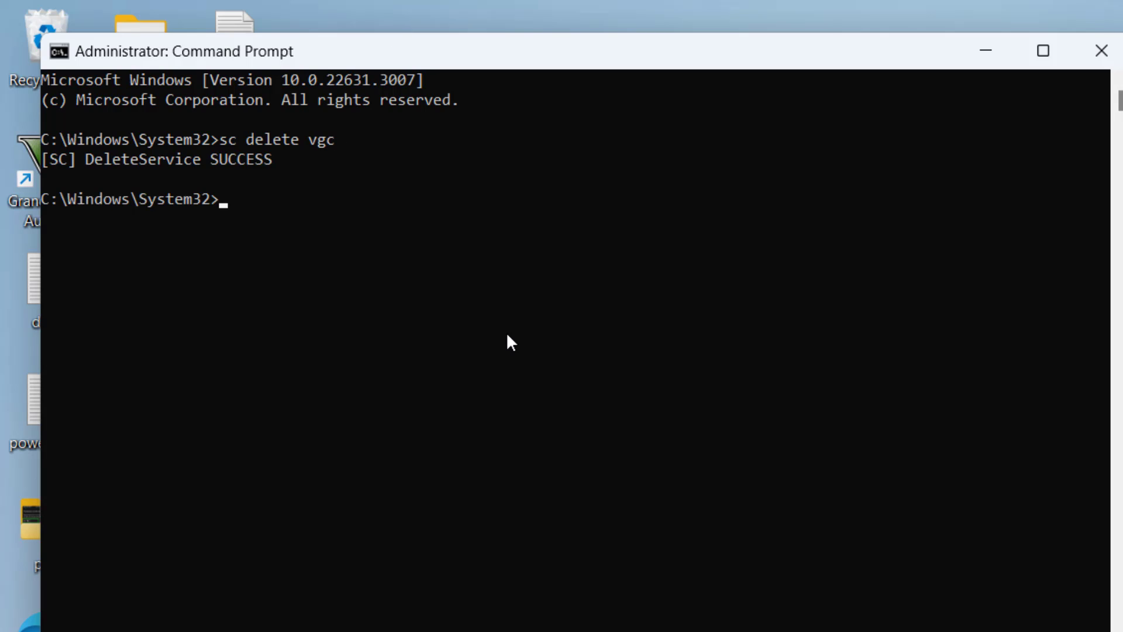
text(sc delete)
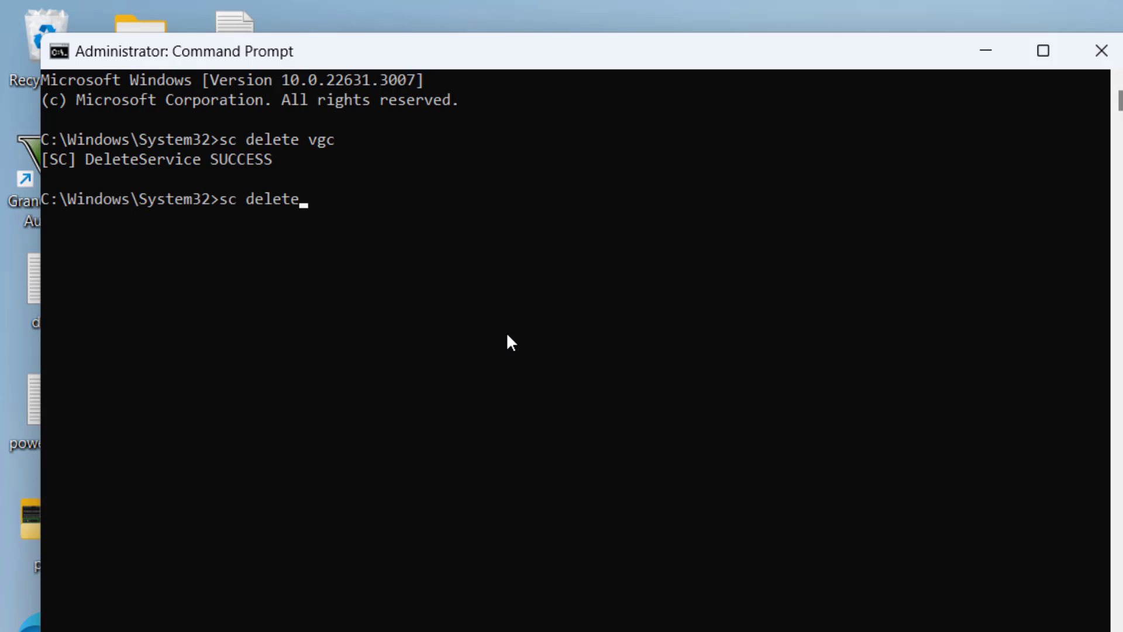
text( vgk)
key(Return)
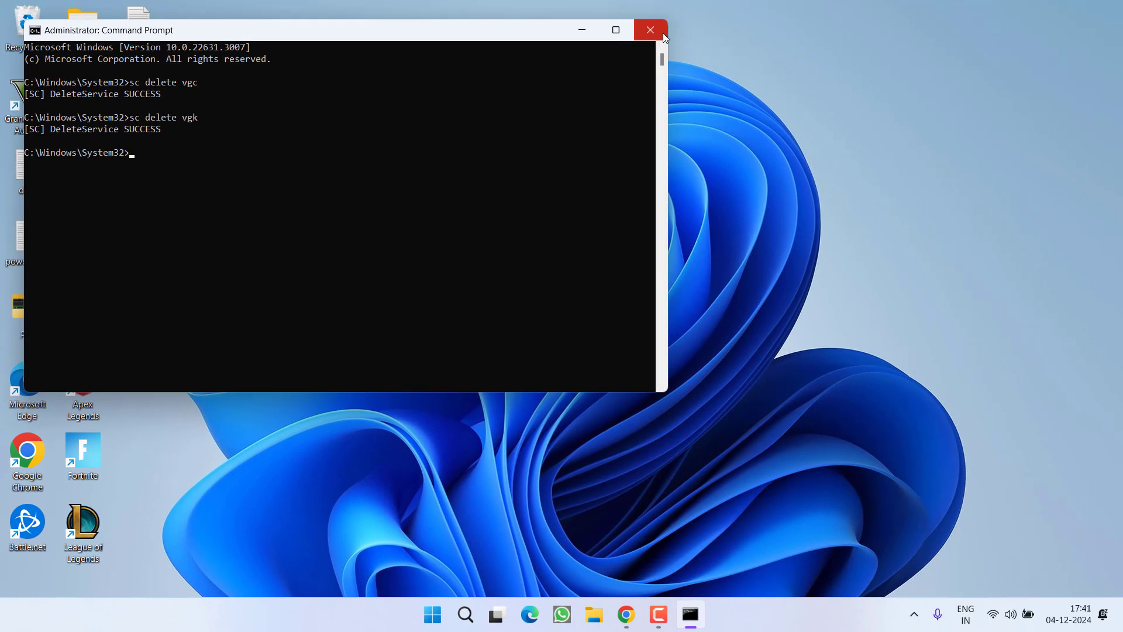
click(664, 34)
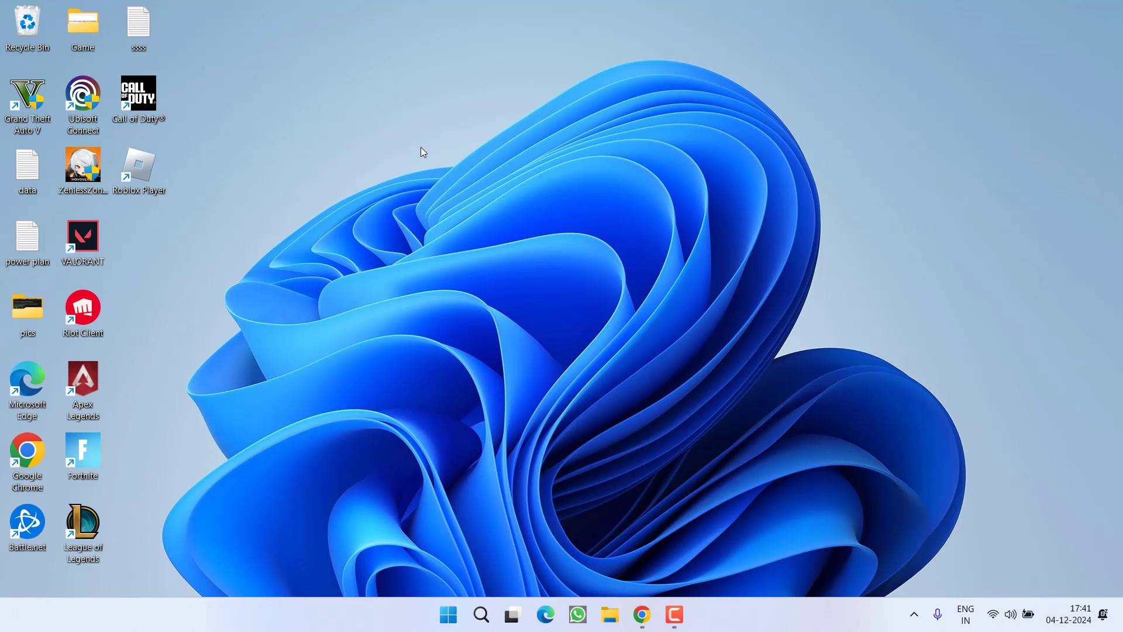
key(super+e)
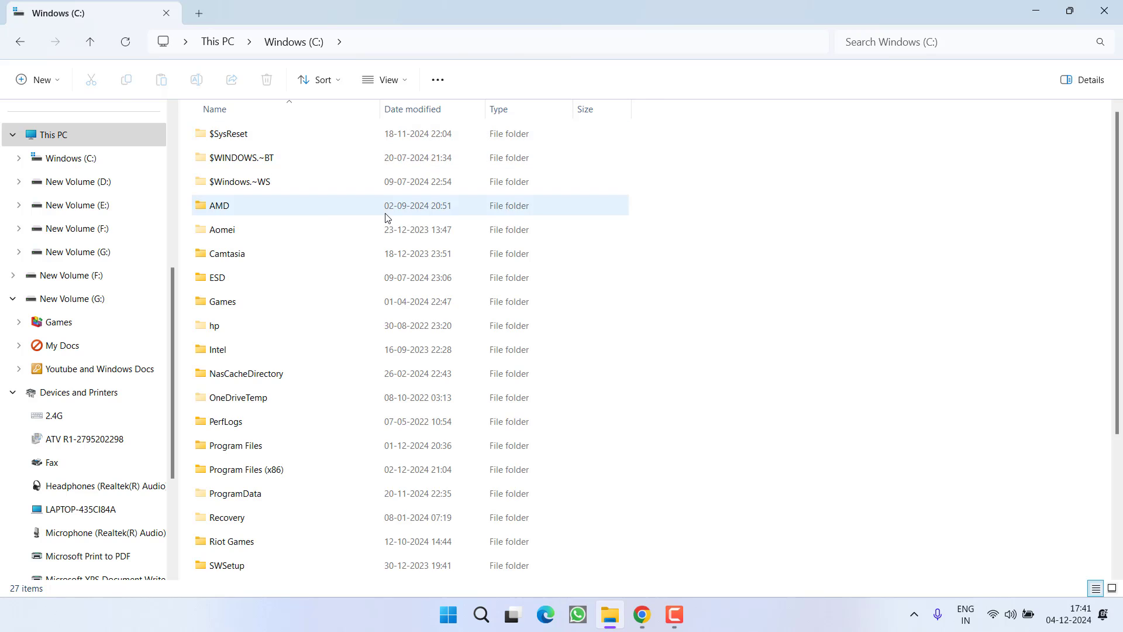
click(384, 211)
key(p)
double_click(242, 450)
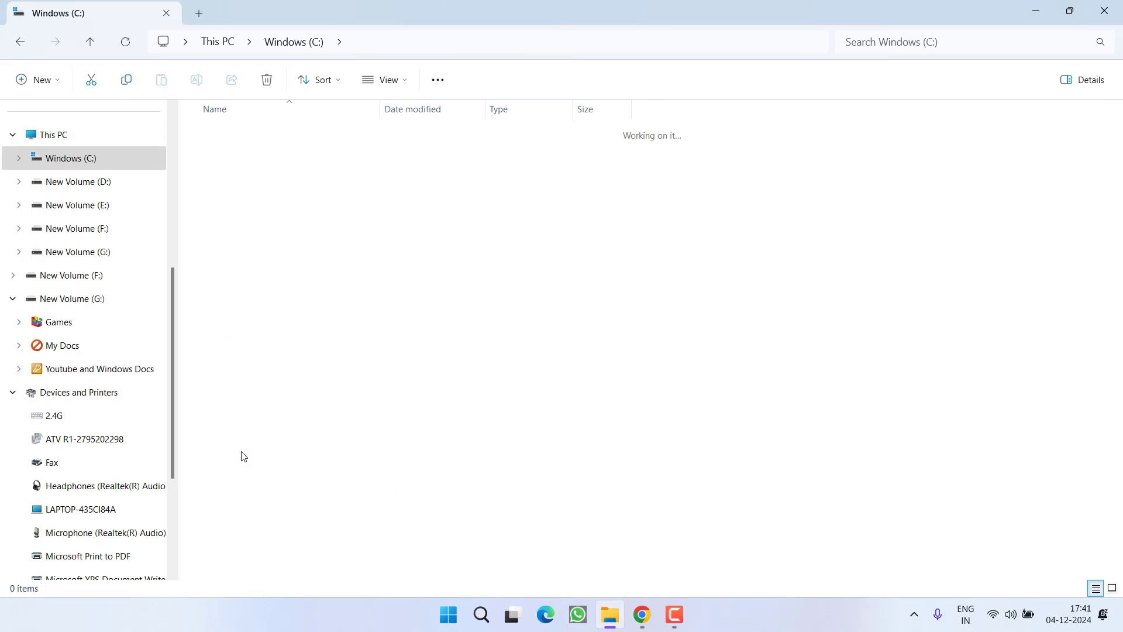
key(r)
click(248, 234)
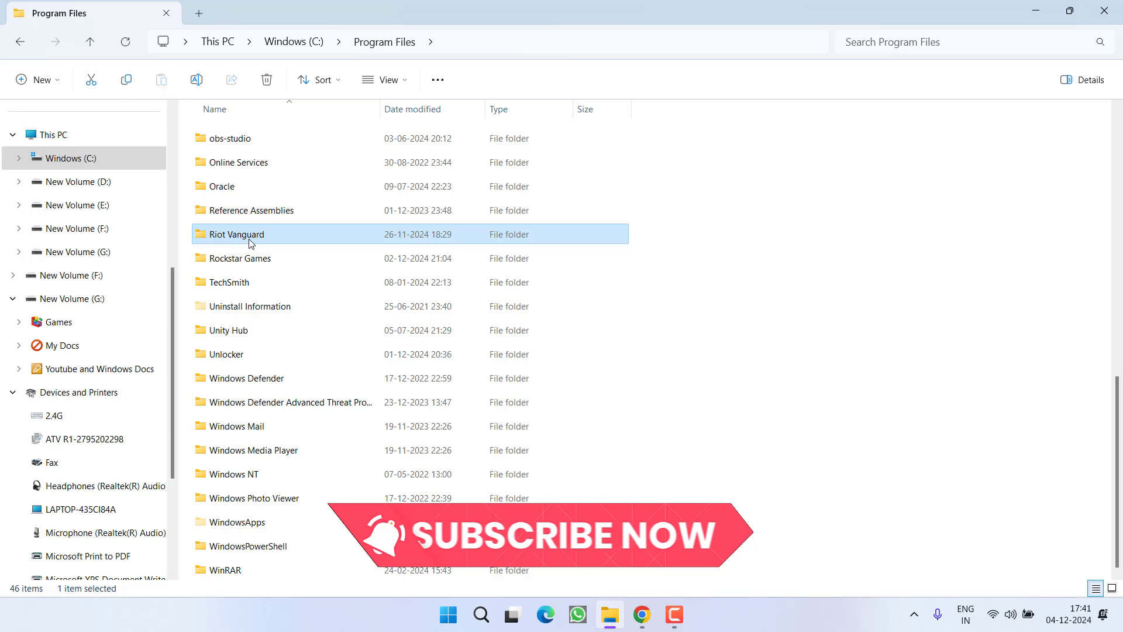
right_click(251, 243)
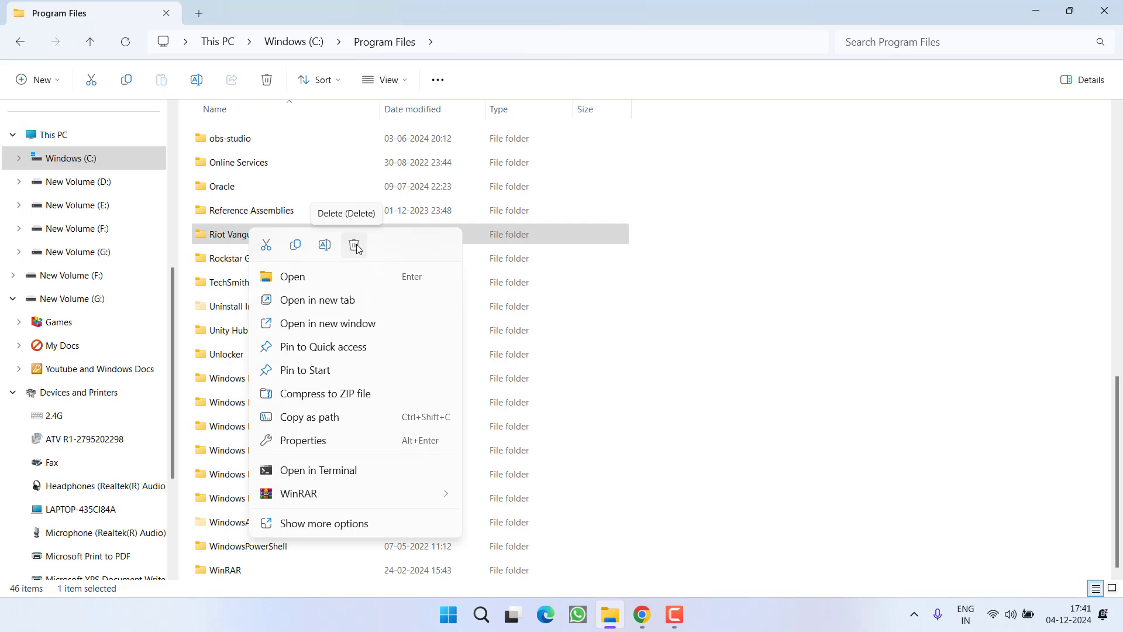
click(355, 246)
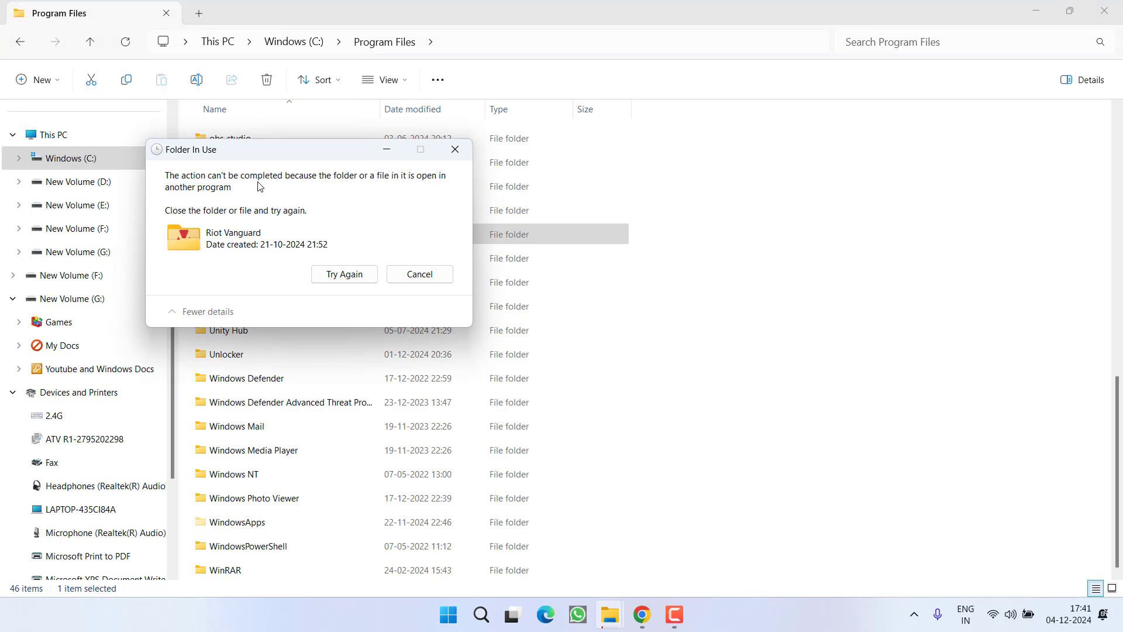
click(426, 279)
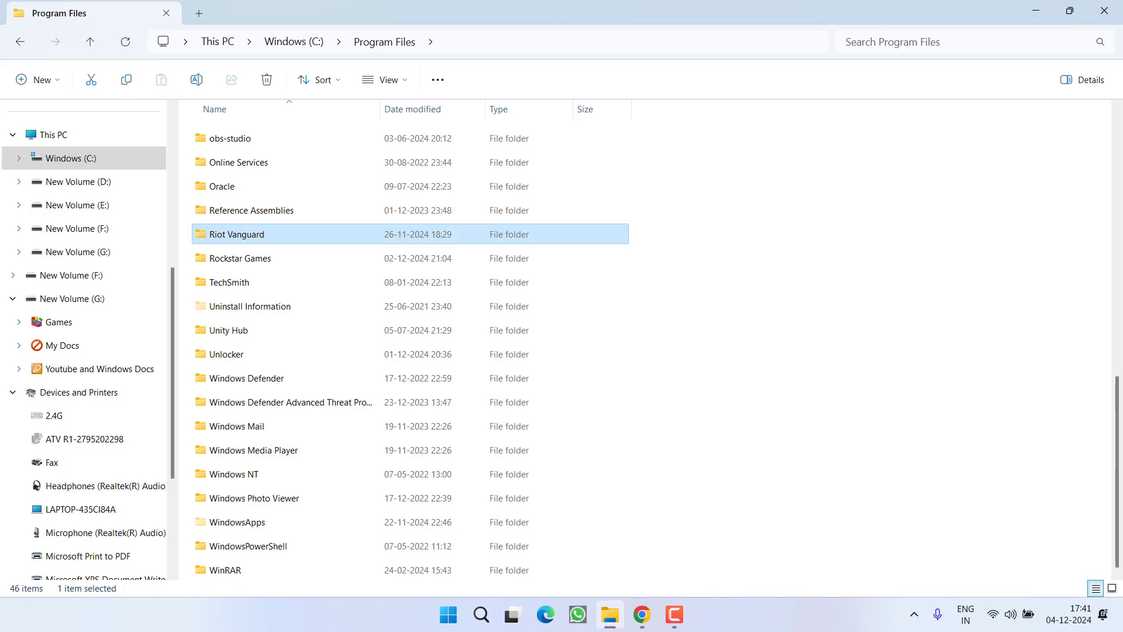
click(1104, 10)
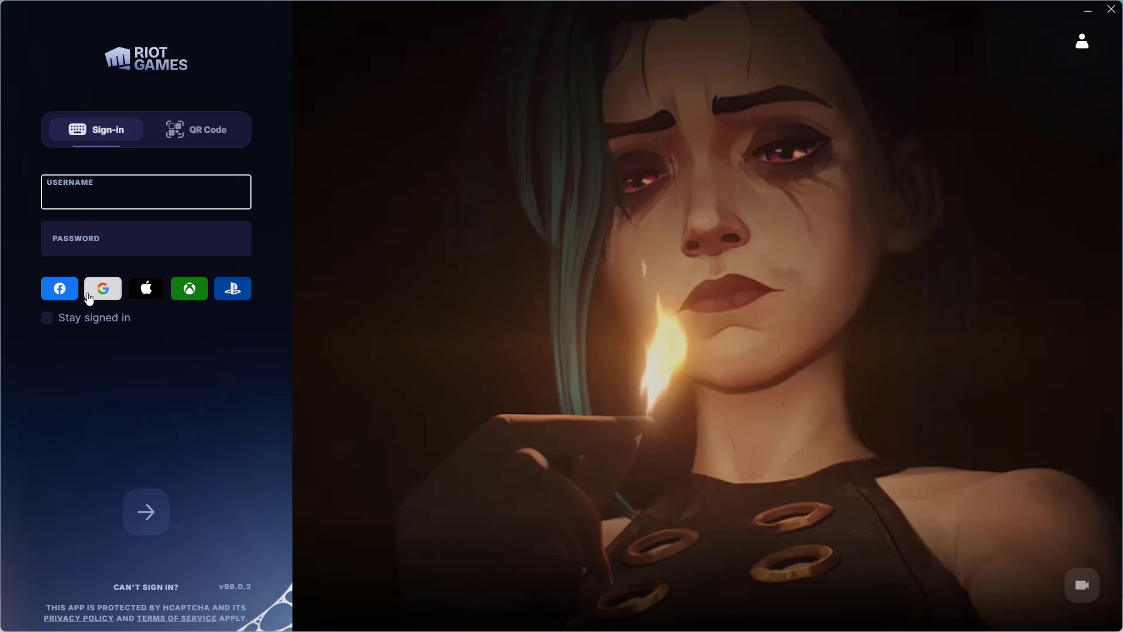
Sign in to Riot Accounts with Google, entering the account e-mail and password.
click(88, 296)
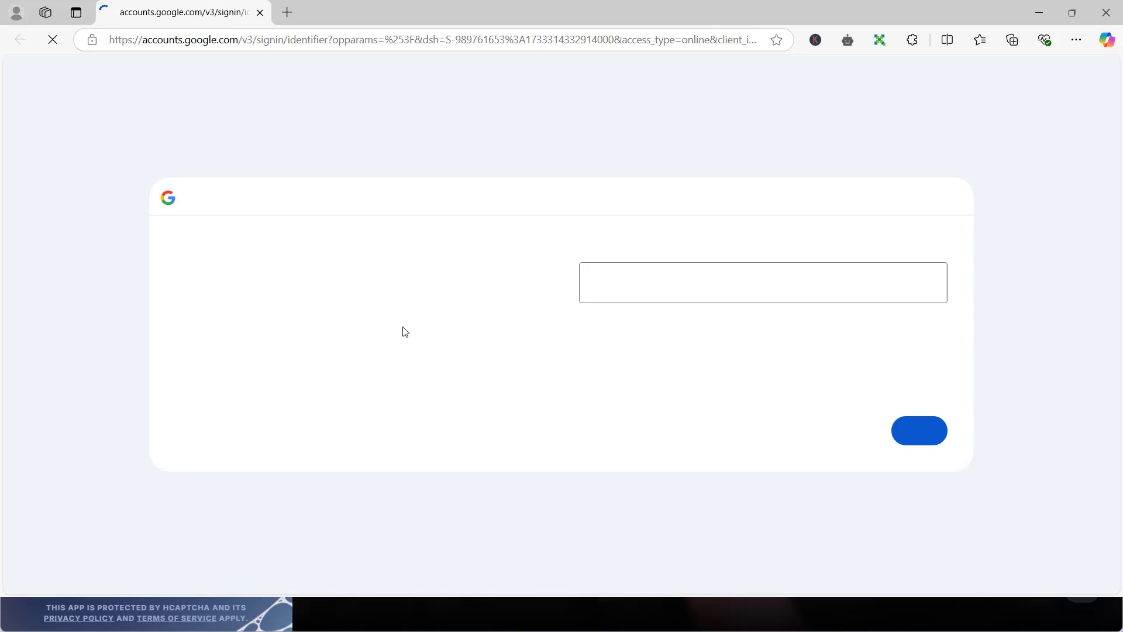
click(637, 266)
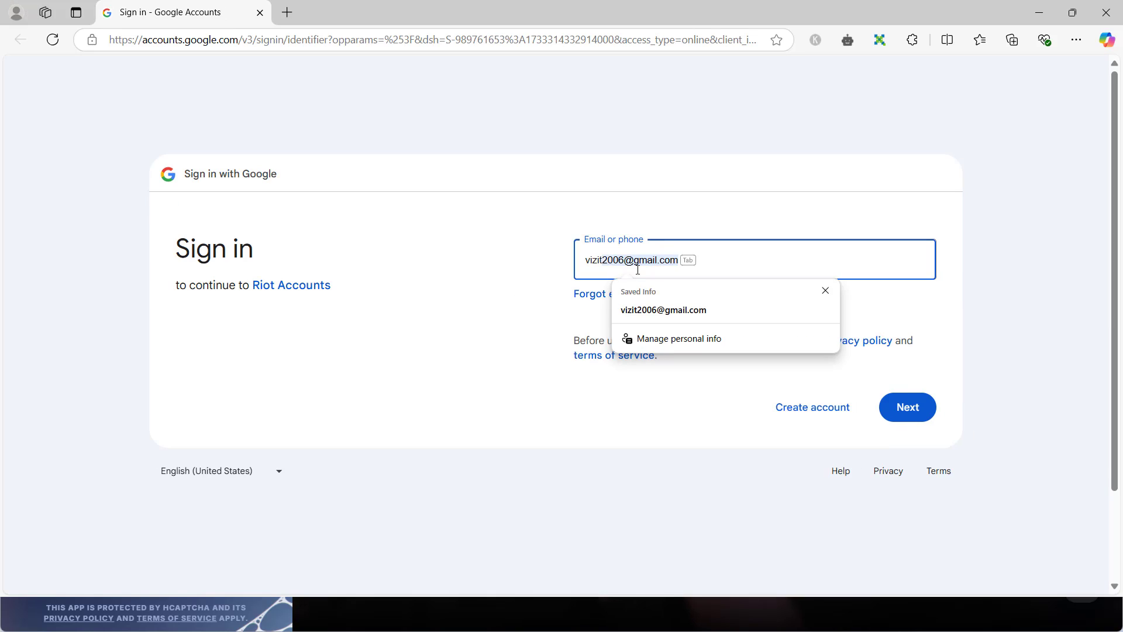
click(661, 310)
click(918, 408)
text(•••••••••••••)
key(Return)
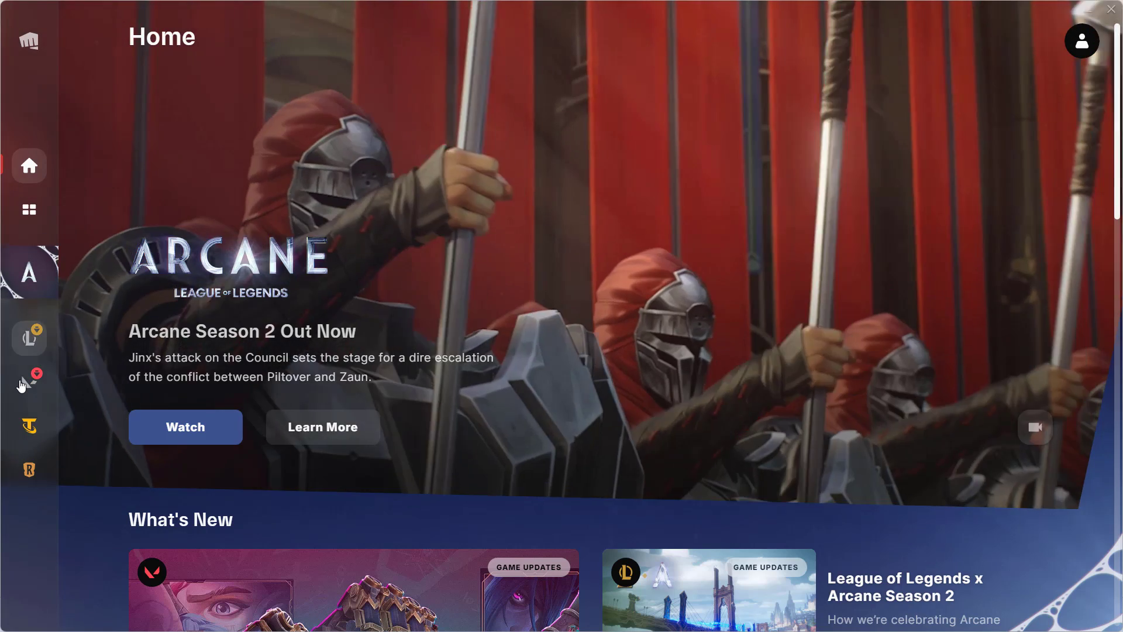
Start the VALORANT update in Riot Client, approve UAC, then minimize the client and close Edge.
click(23, 383)
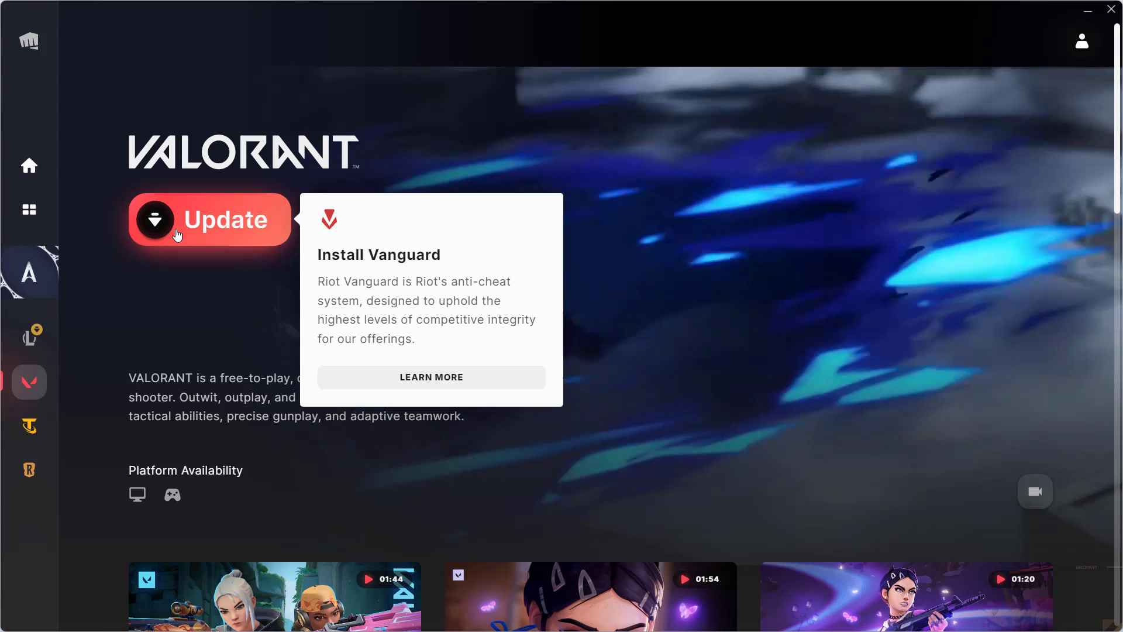
click(228, 235)
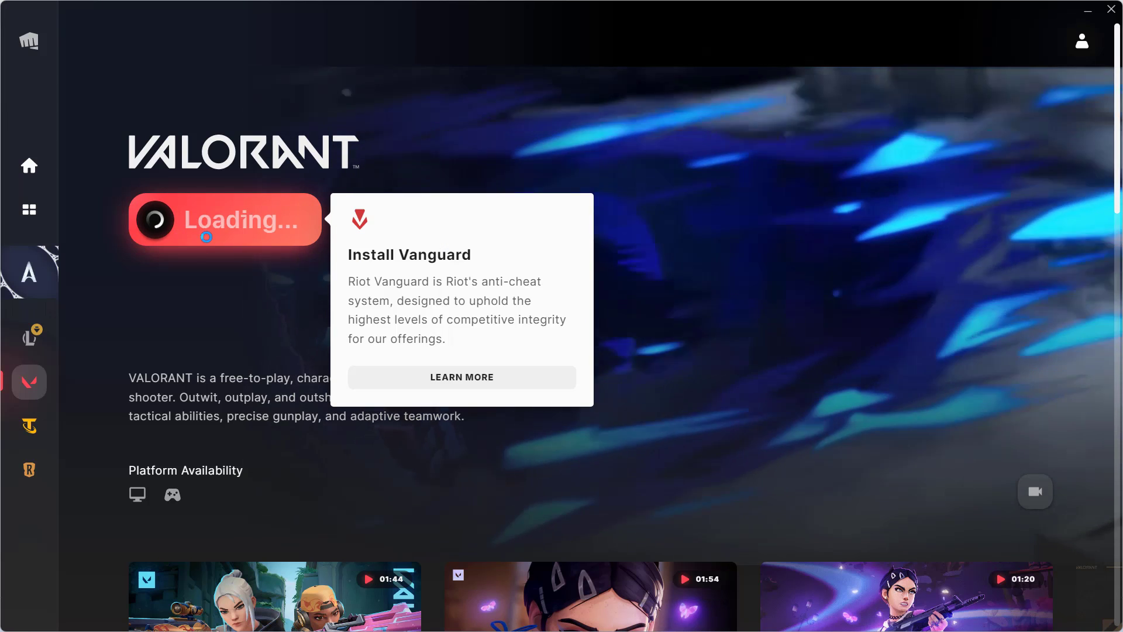
click(493, 430)
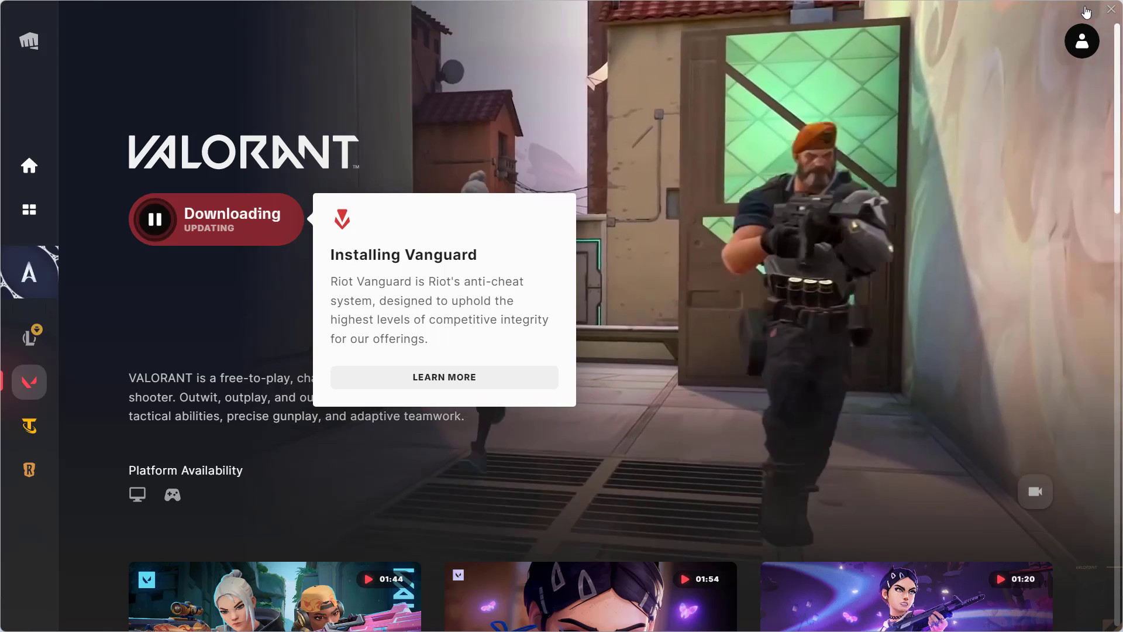
click(1086, 11)
click(1106, 12)
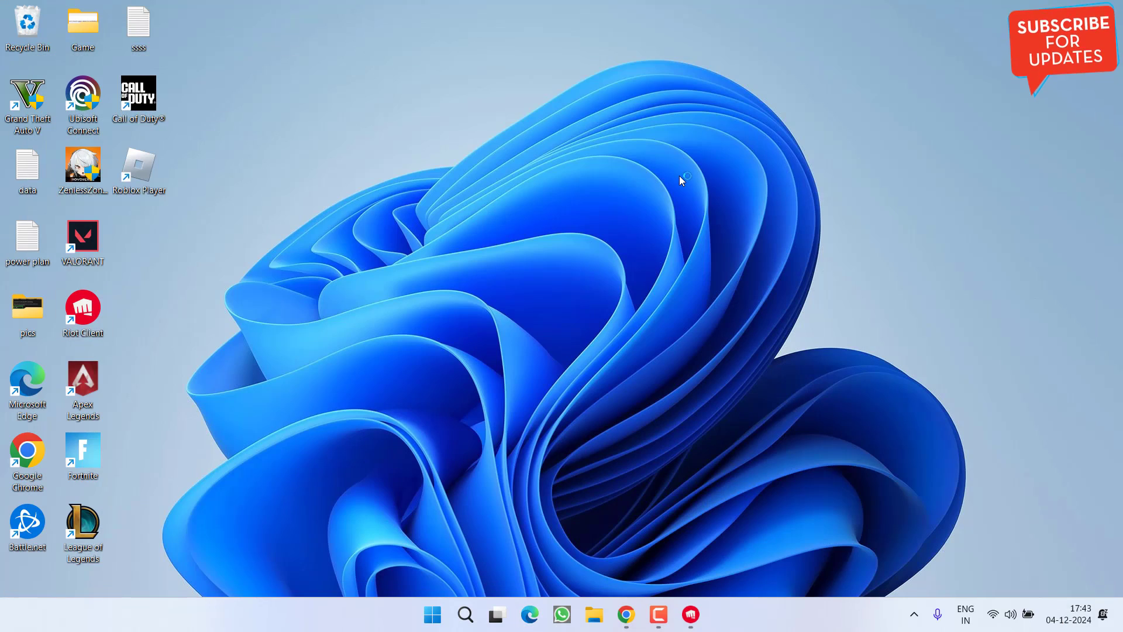
Run ncpa.cpl from the Run box to open Network Connections.
right_click(436, 614)
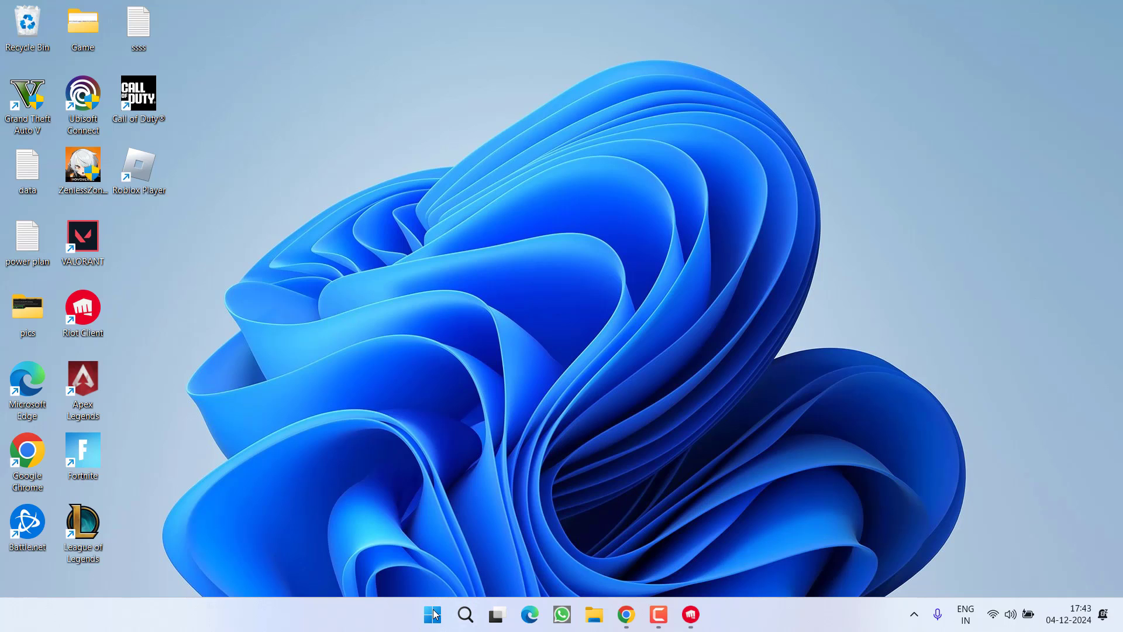
click(395, 520)
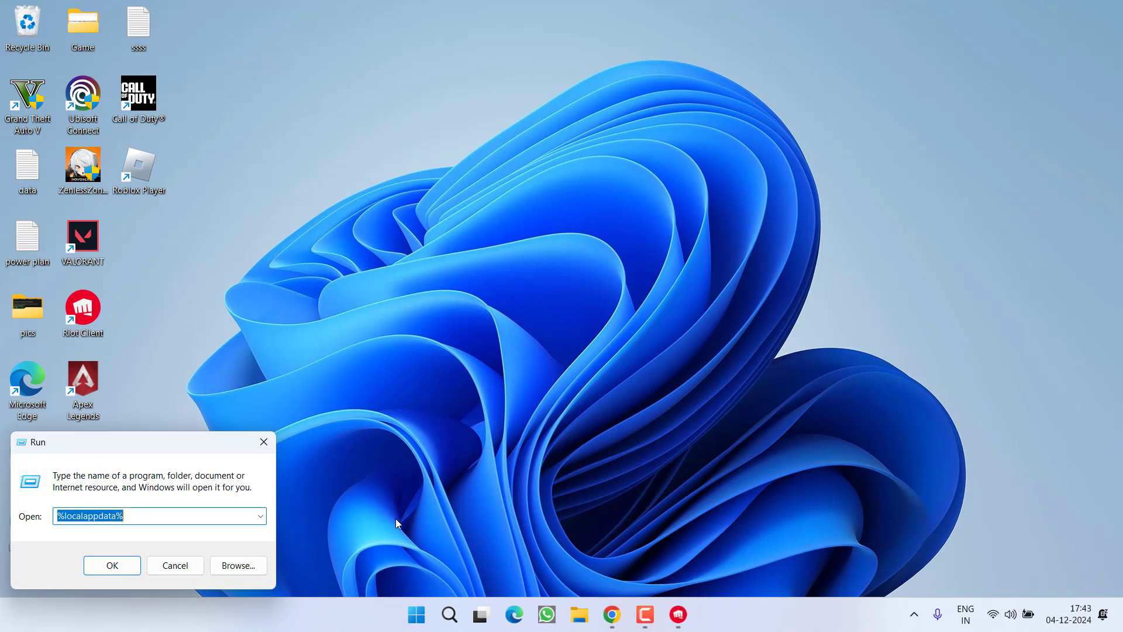
text(ncpa.cpl)
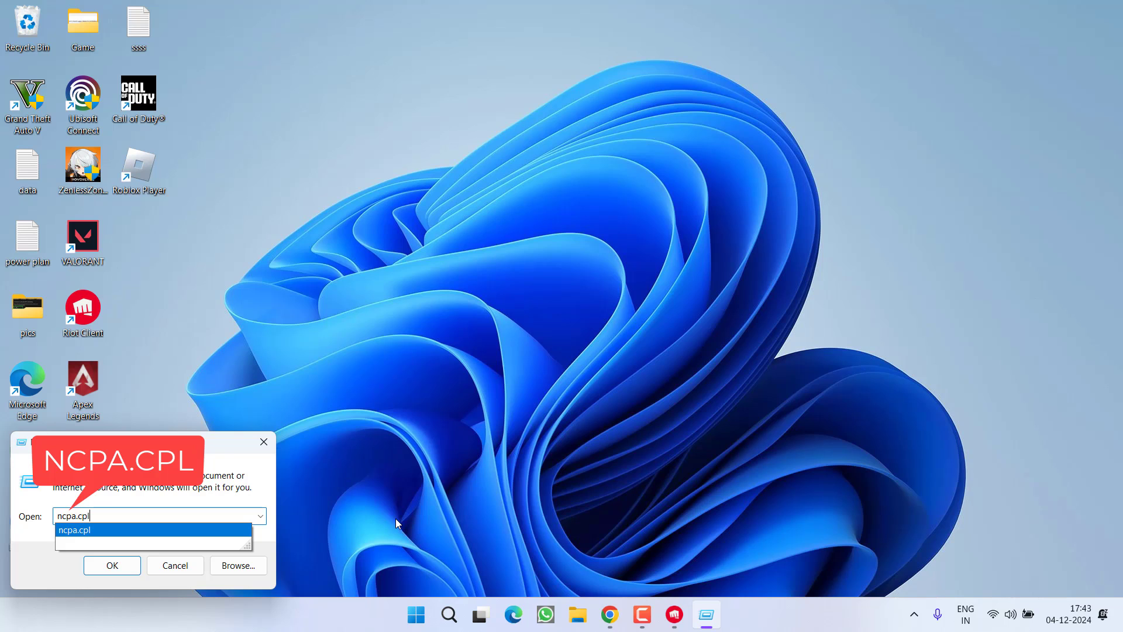
key(Return)
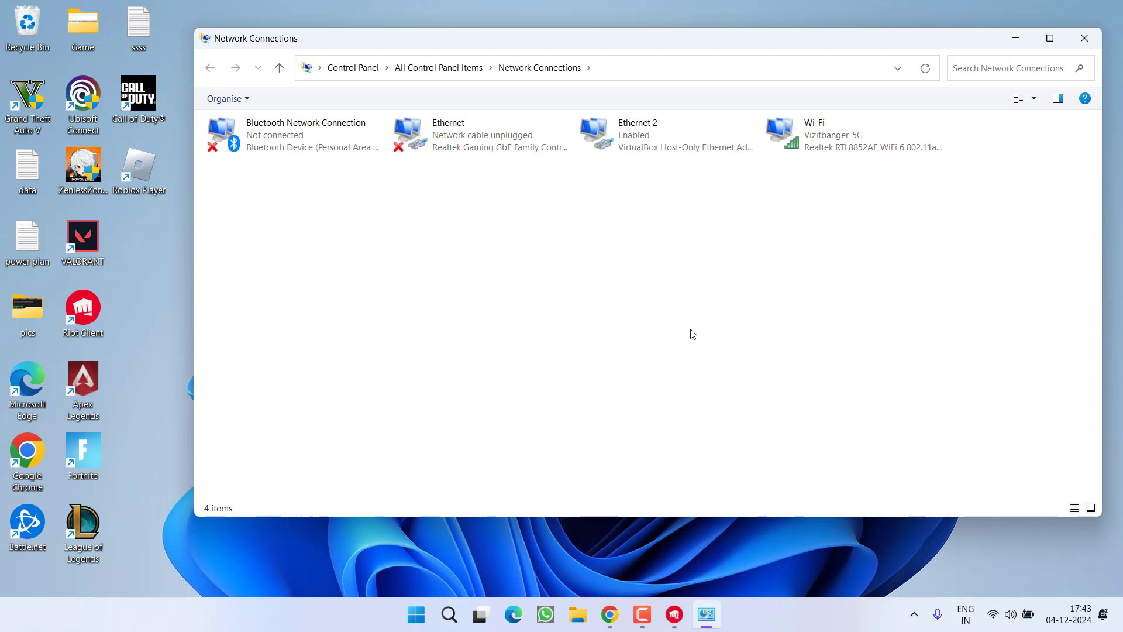
Disable the Ethernet and Ethernet 2 adapters.
drag(236, 186, 926, 126)
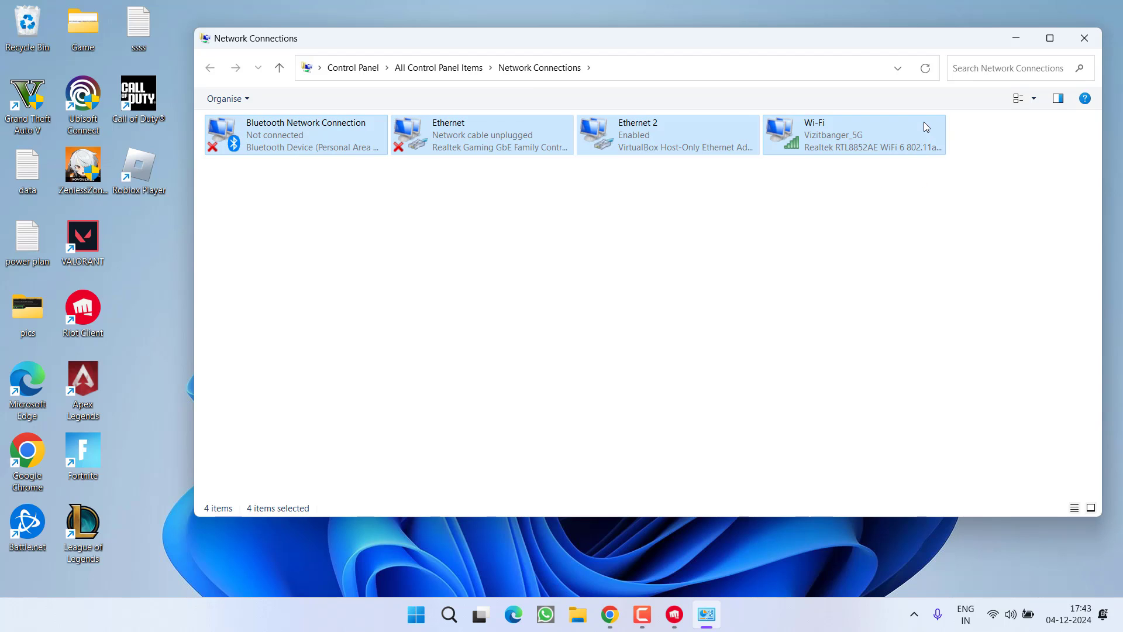
click(819, 267)
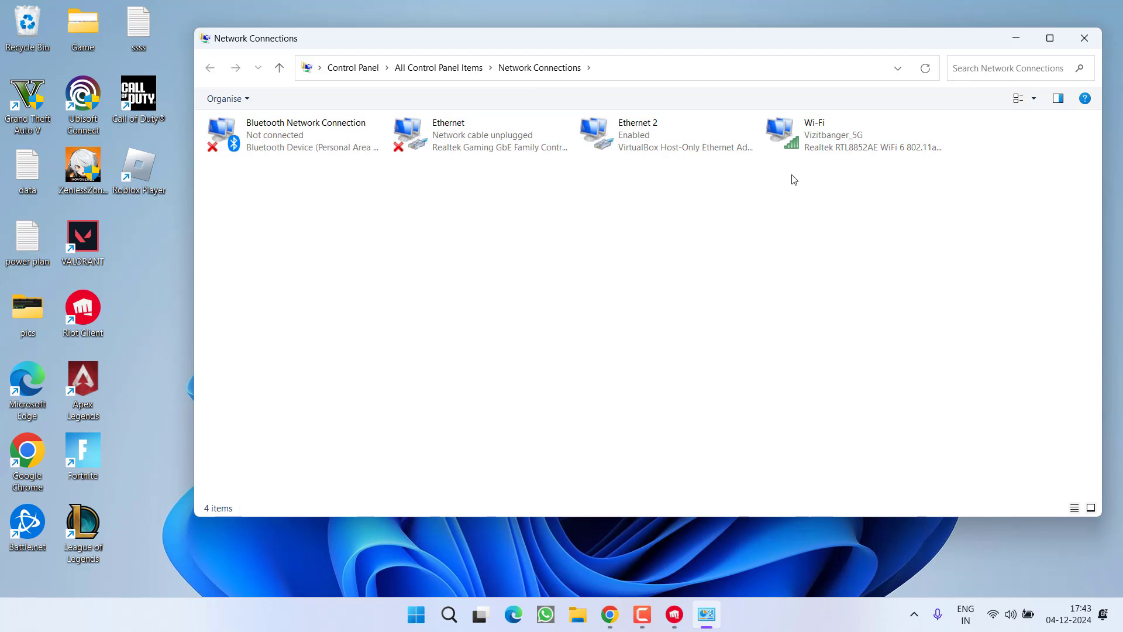
click(806, 142)
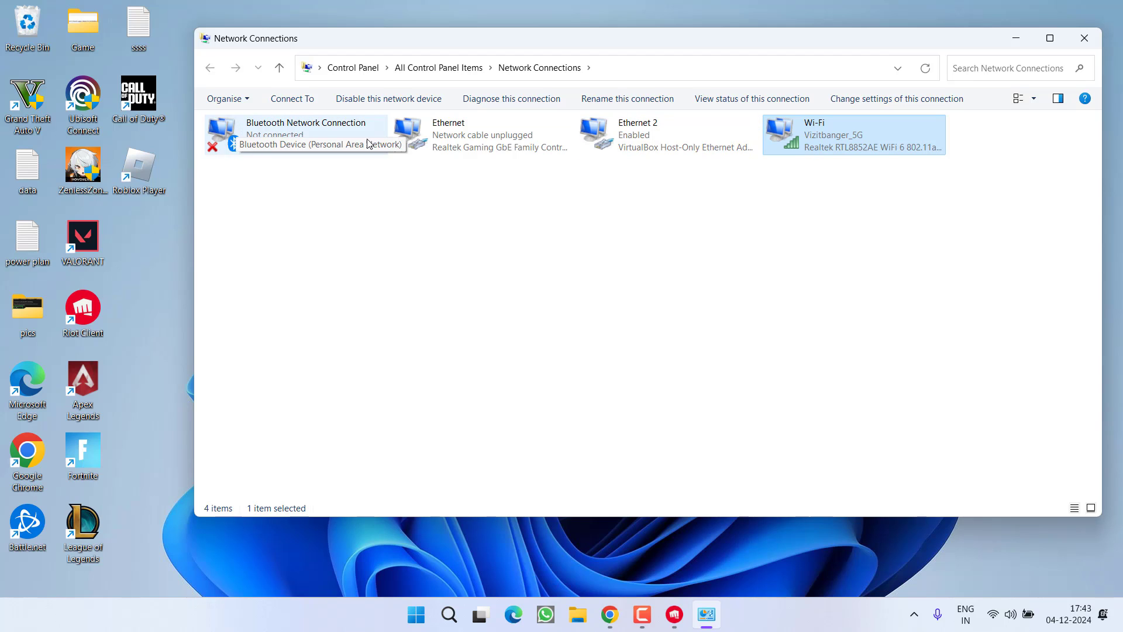
right_click(263, 143)
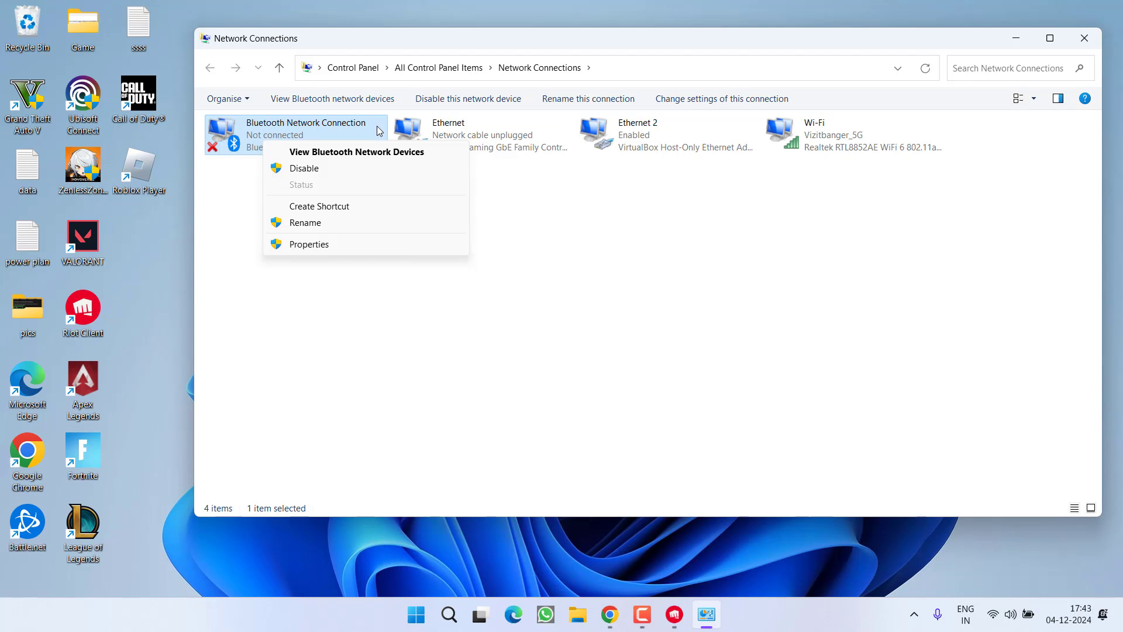
click(436, 133)
right_click(435, 134)
click(482, 146)
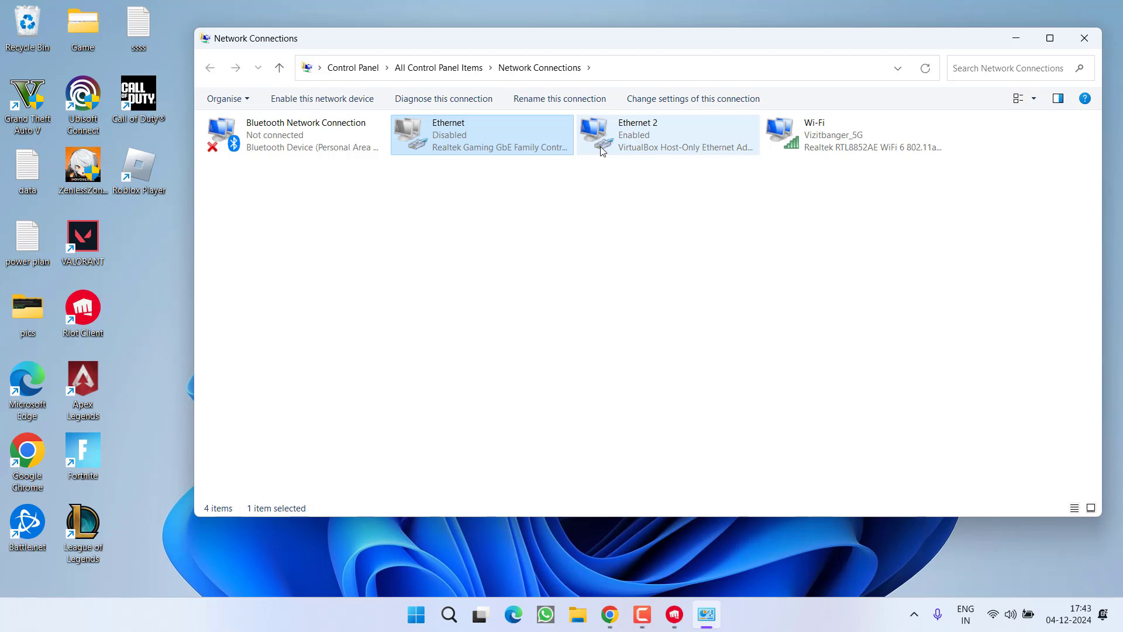
click(631, 137)
right_click(627, 139)
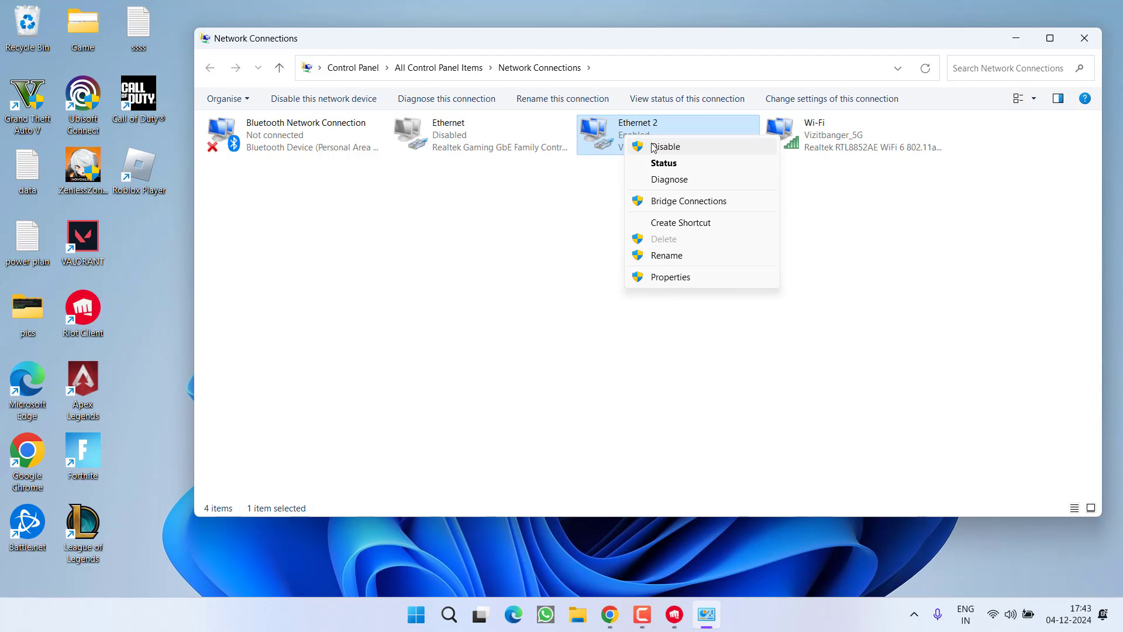
click(654, 147)
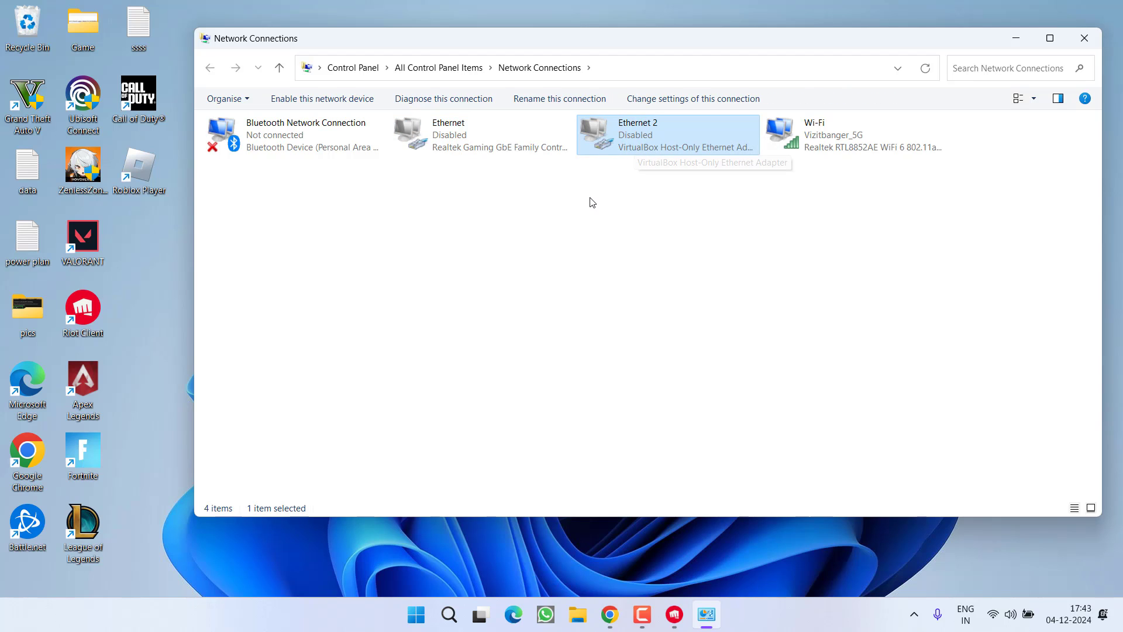
Untick Internet Protocol Version 6 in the Wi-Fi adapter's properties and confirm with OK.
drag(693, 188, 277, 117)
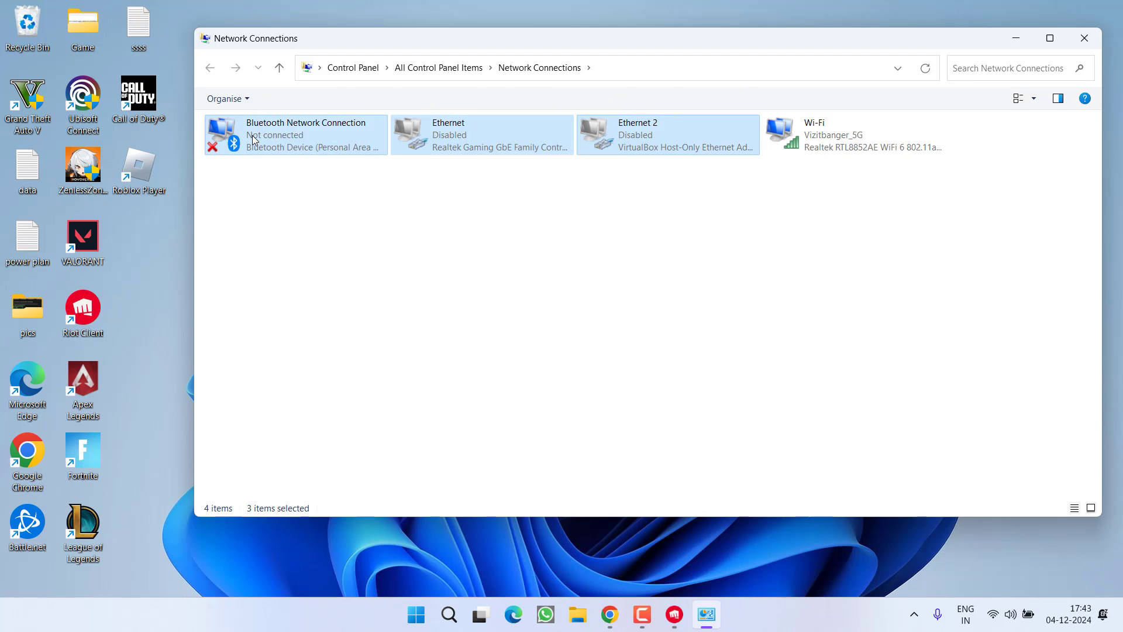
click(801, 132)
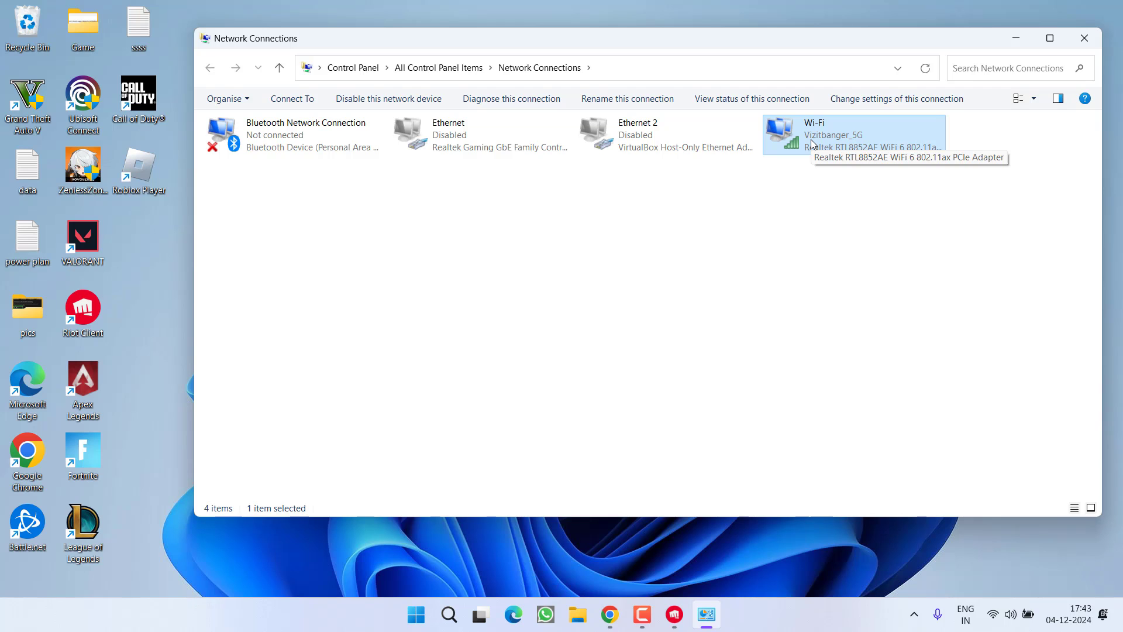
right_click(811, 141)
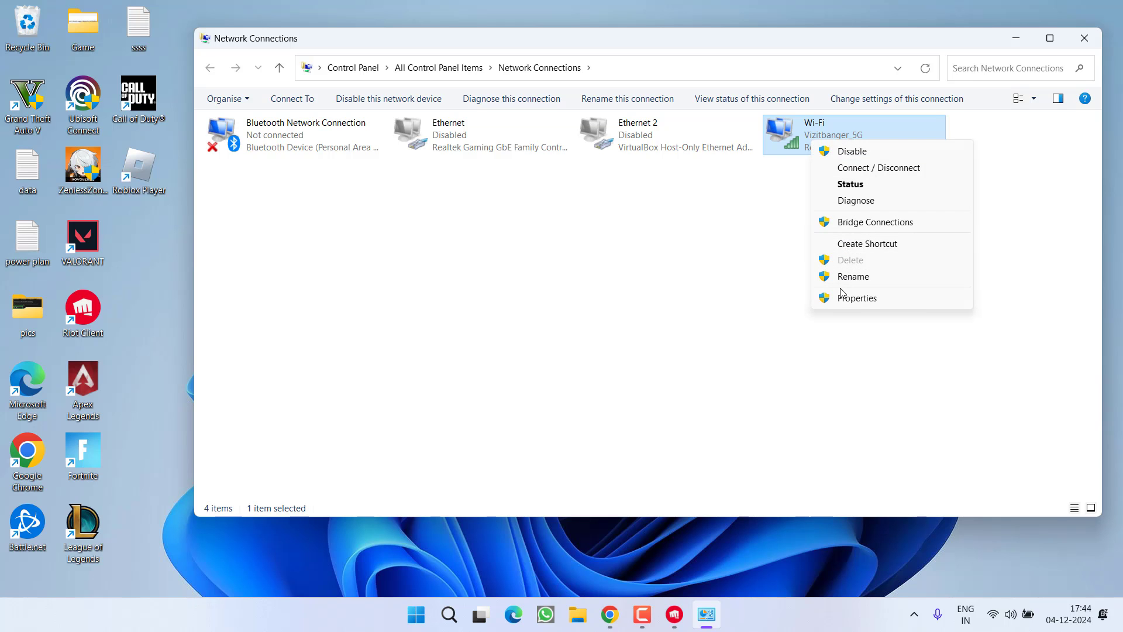
click(852, 298)
scroll(381, 325, down, 1)
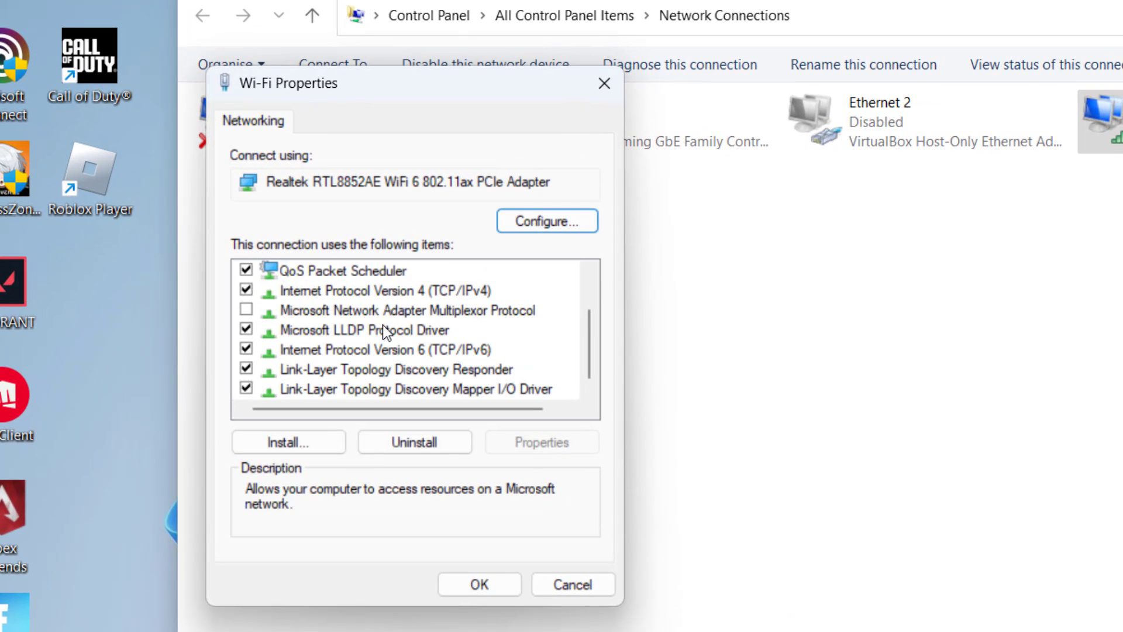
click(418, 343)
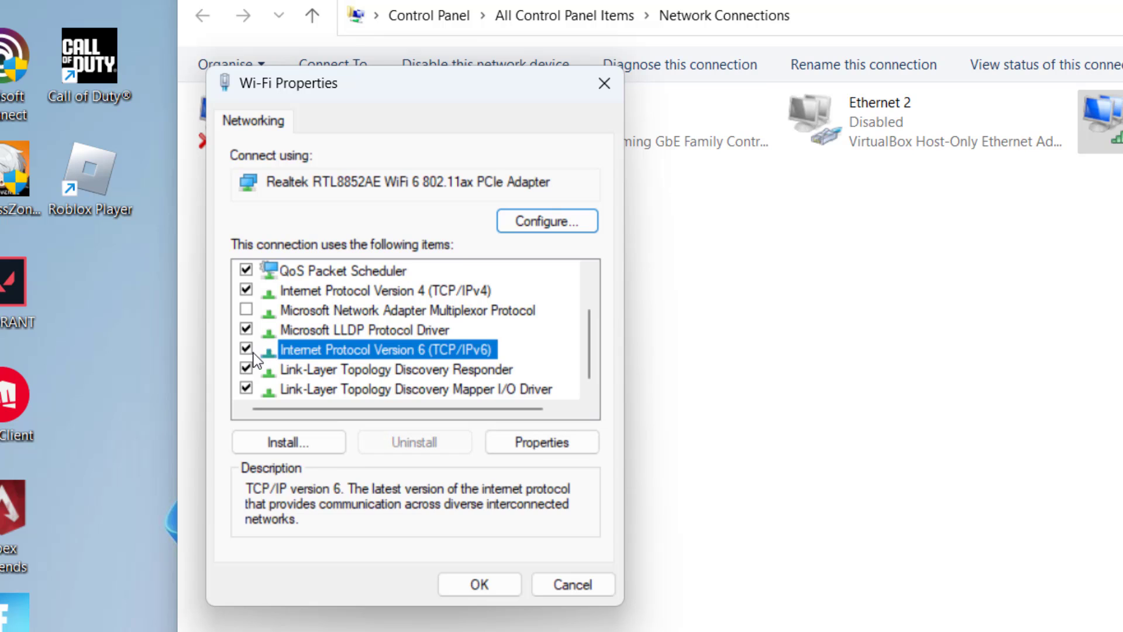
click(249, 351)
click(463, 586)
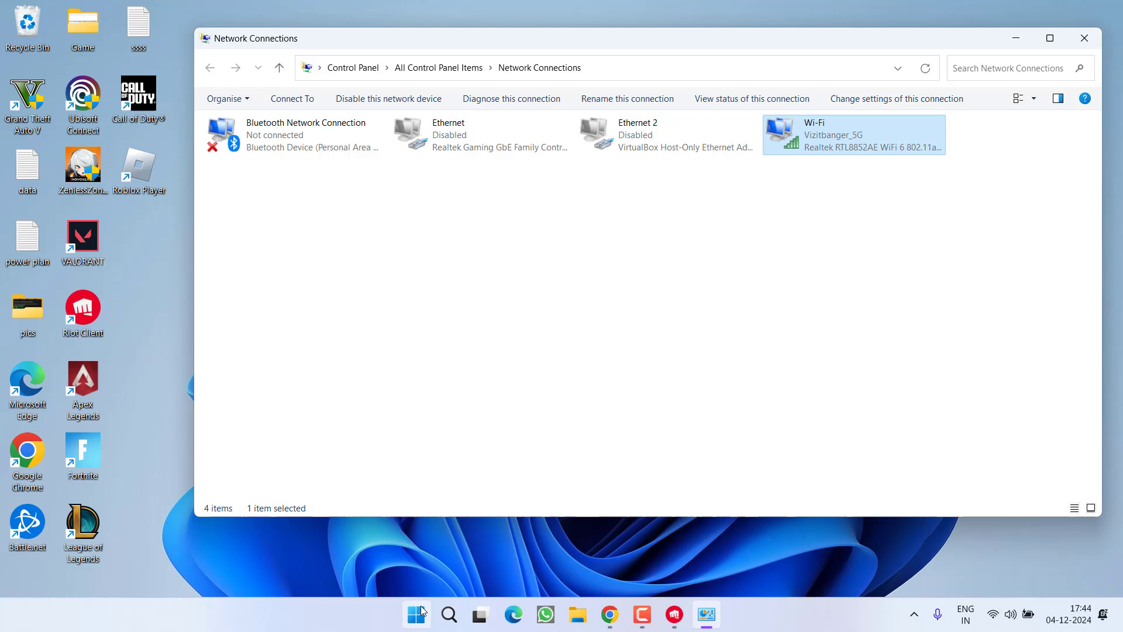
Open an administrator Command Prompt and type 'netsh winsock'.
click(423, 611)
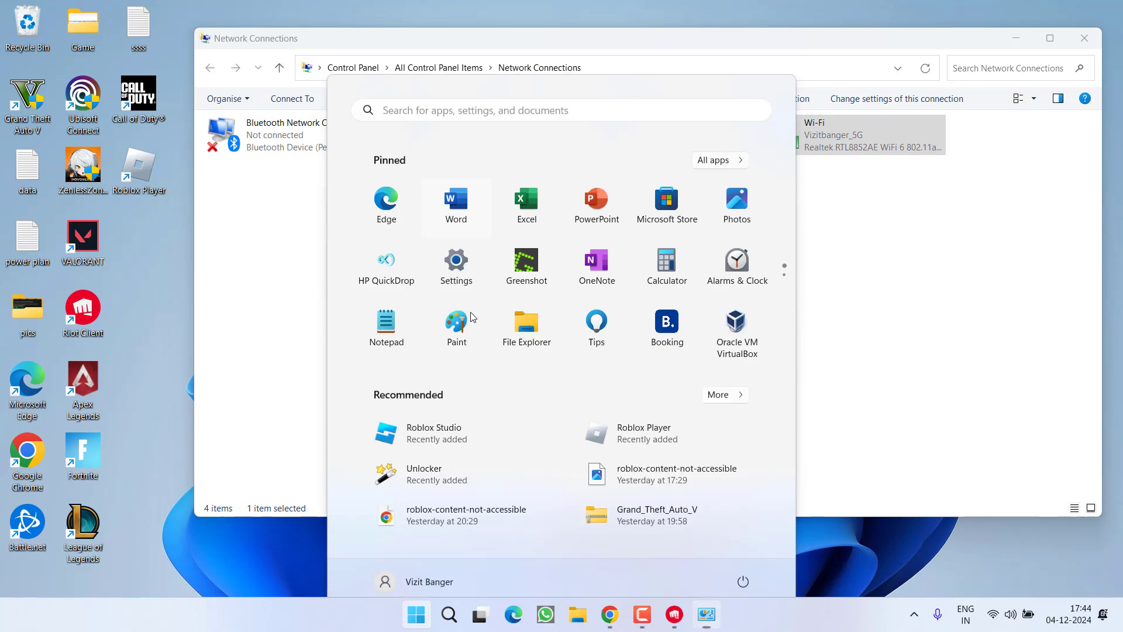
text(cmd)
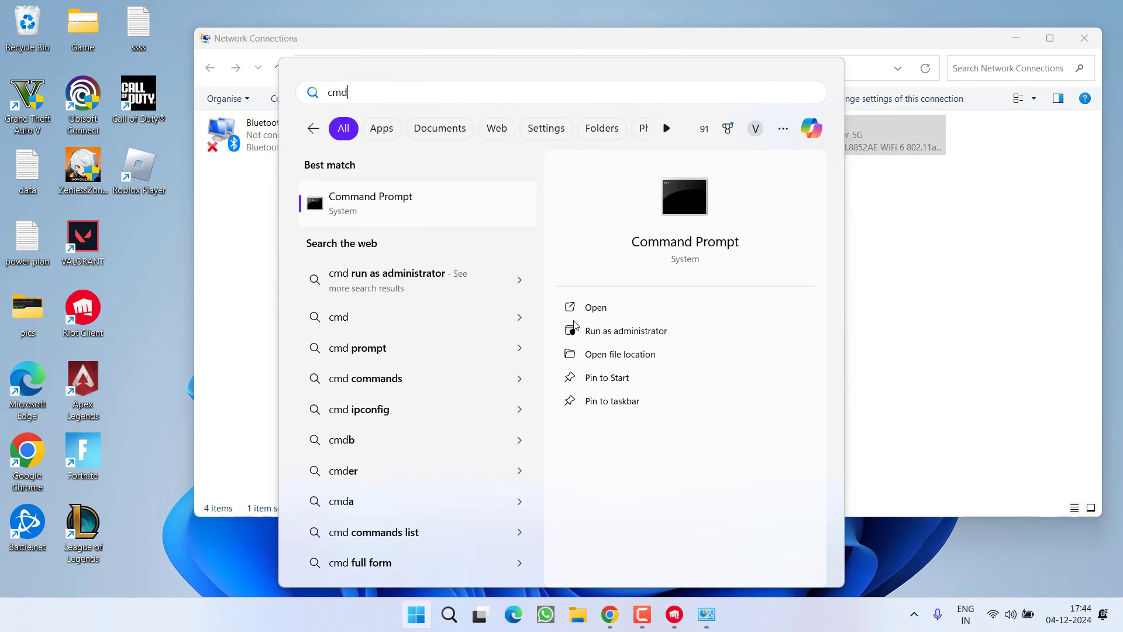
click(625, 330)
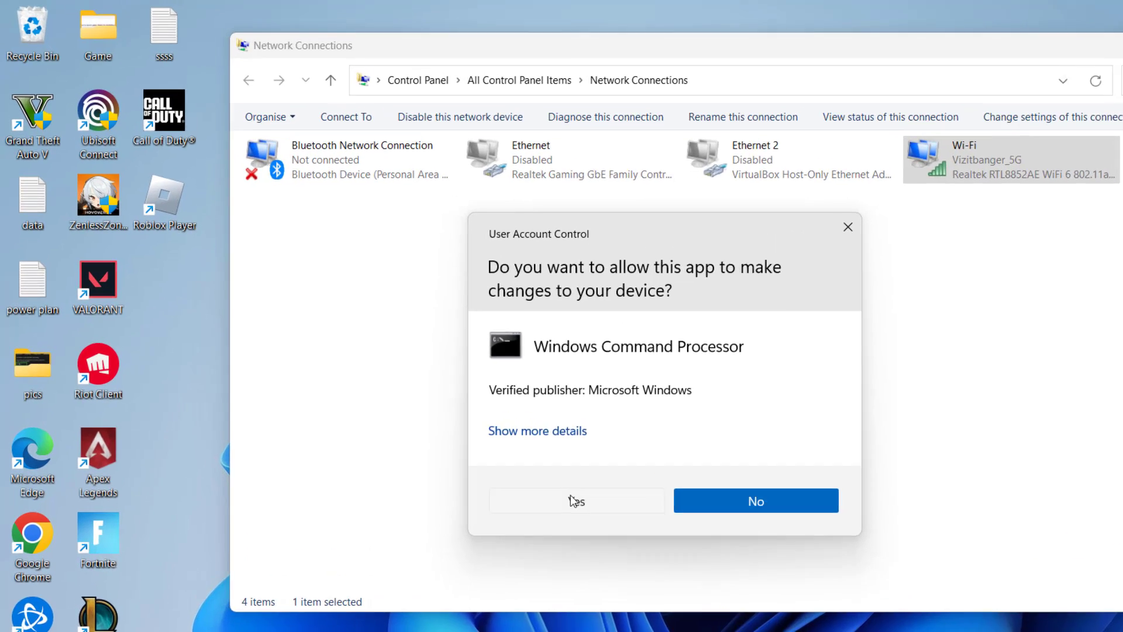
click(573, 501)
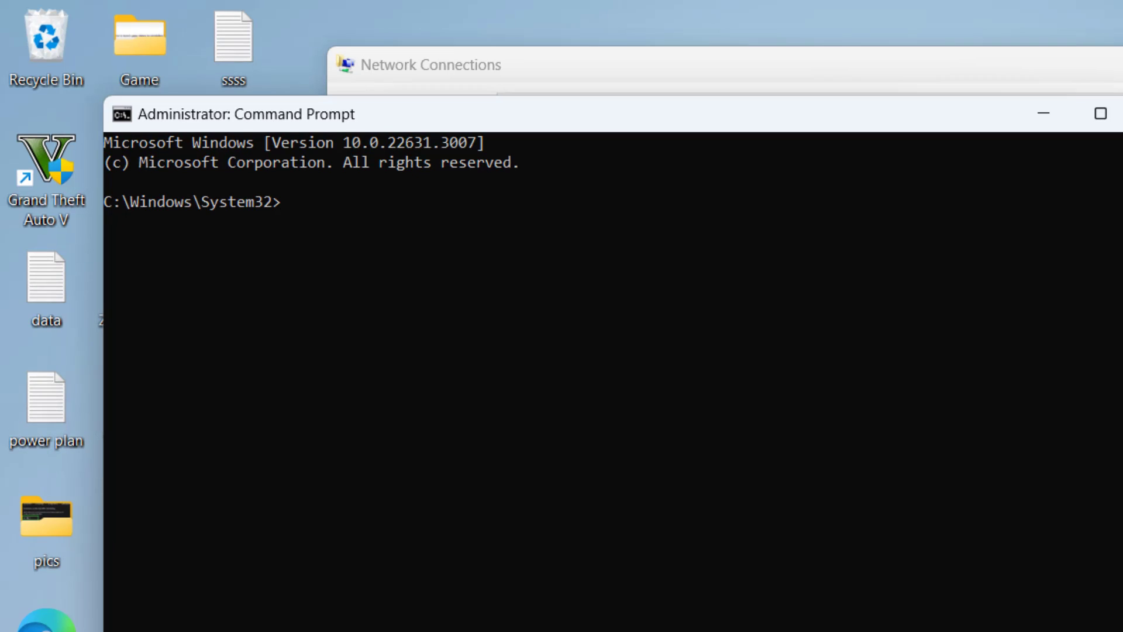
text(netsh winsock reset)
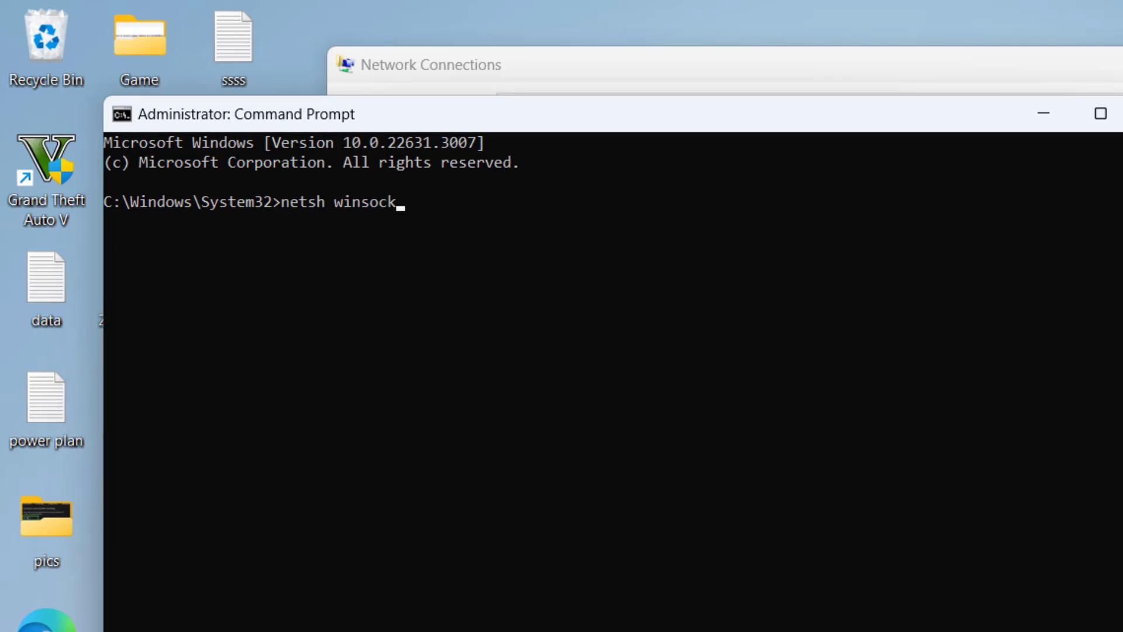
Run 'netsh winsock reset' and 'ipconfig /flushdns', then close Command Prompt and minimize Network Connections.
key(Return)
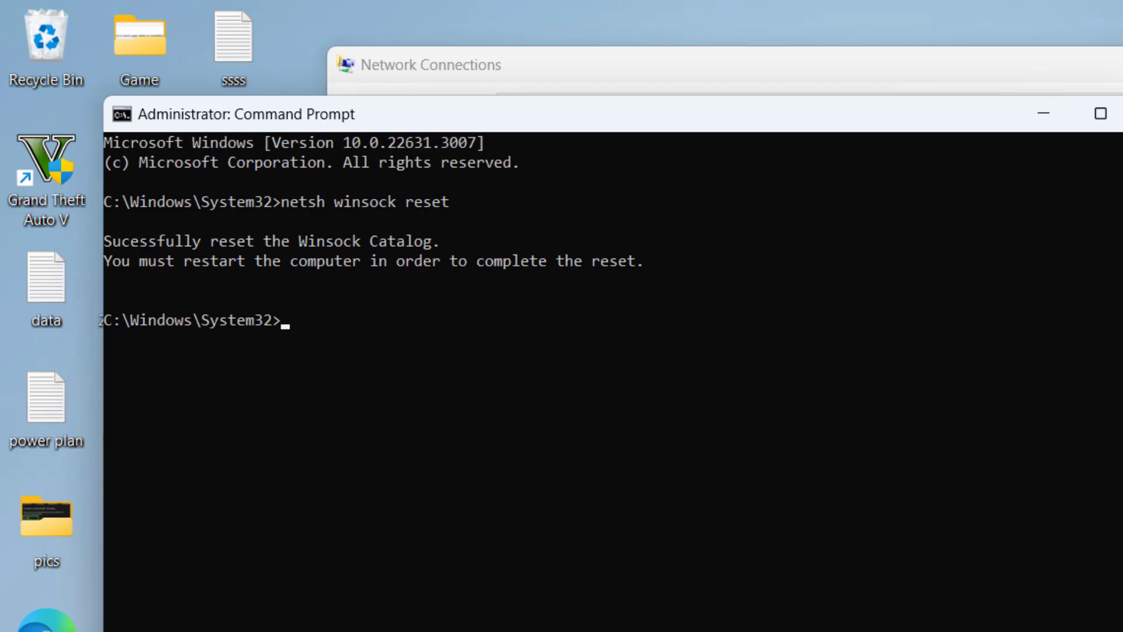
text(ipc)
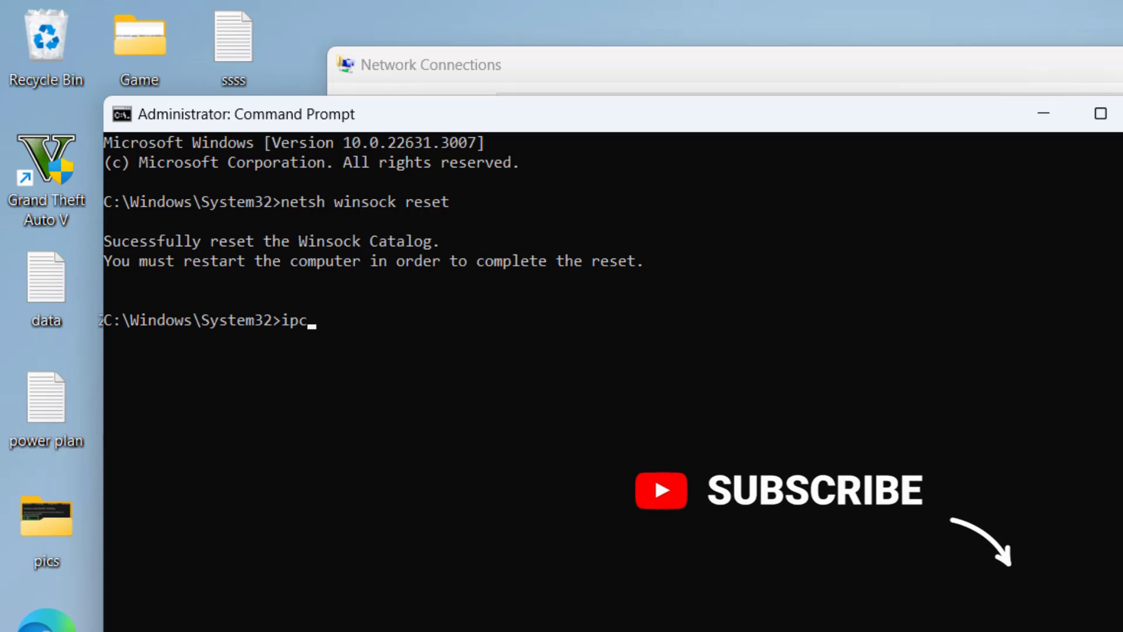
text(onfig /flushdns)
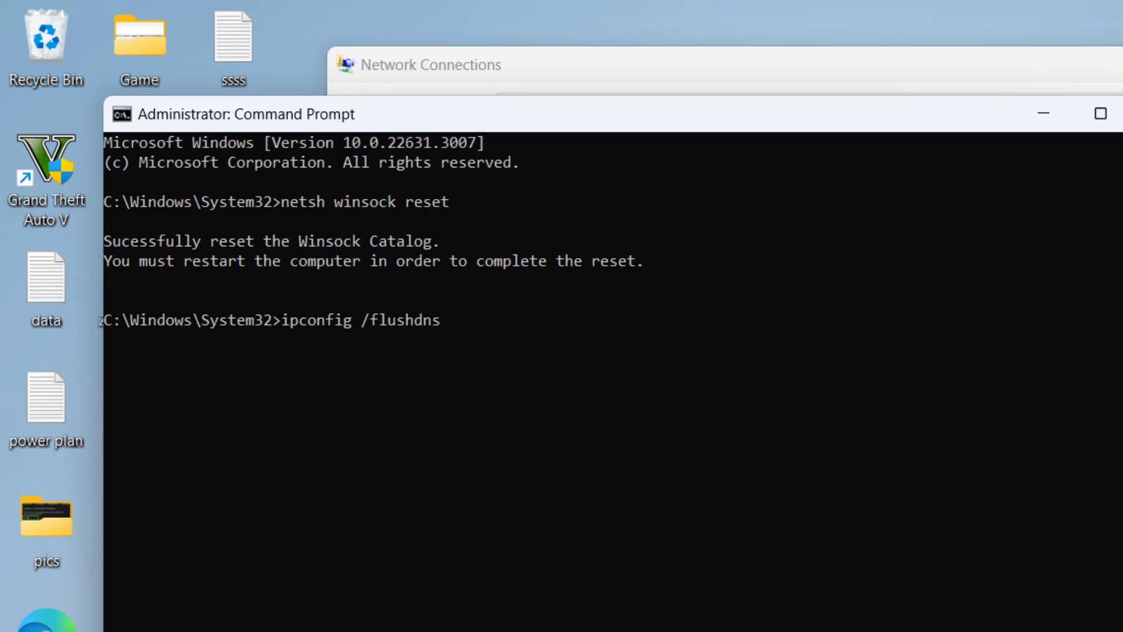
key(Return)
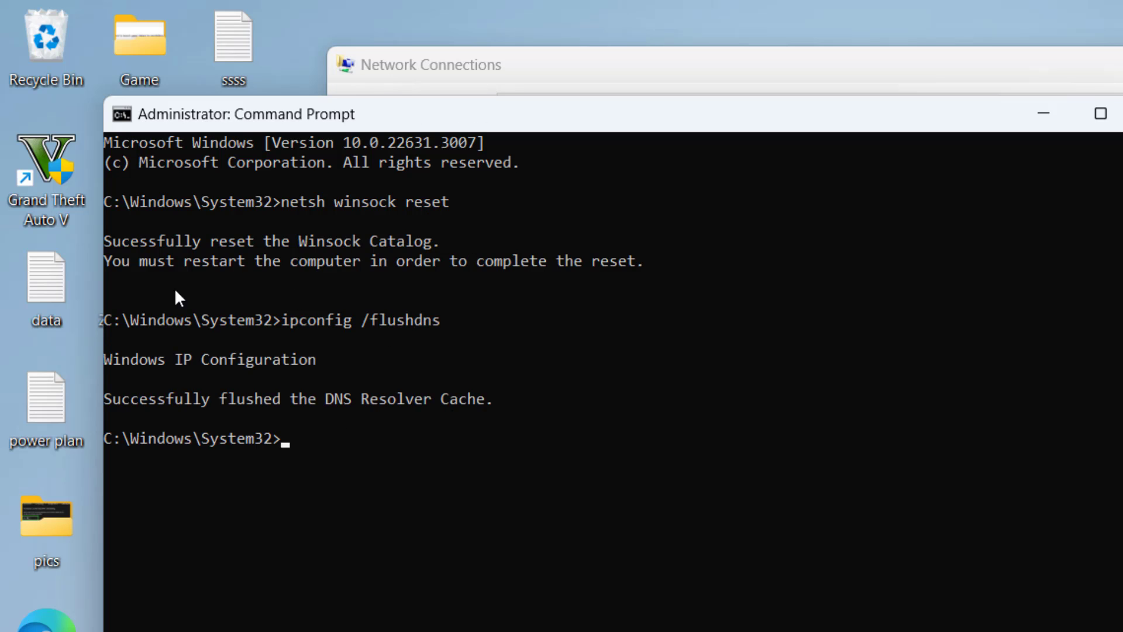
drag(145, 265, 646, 272)
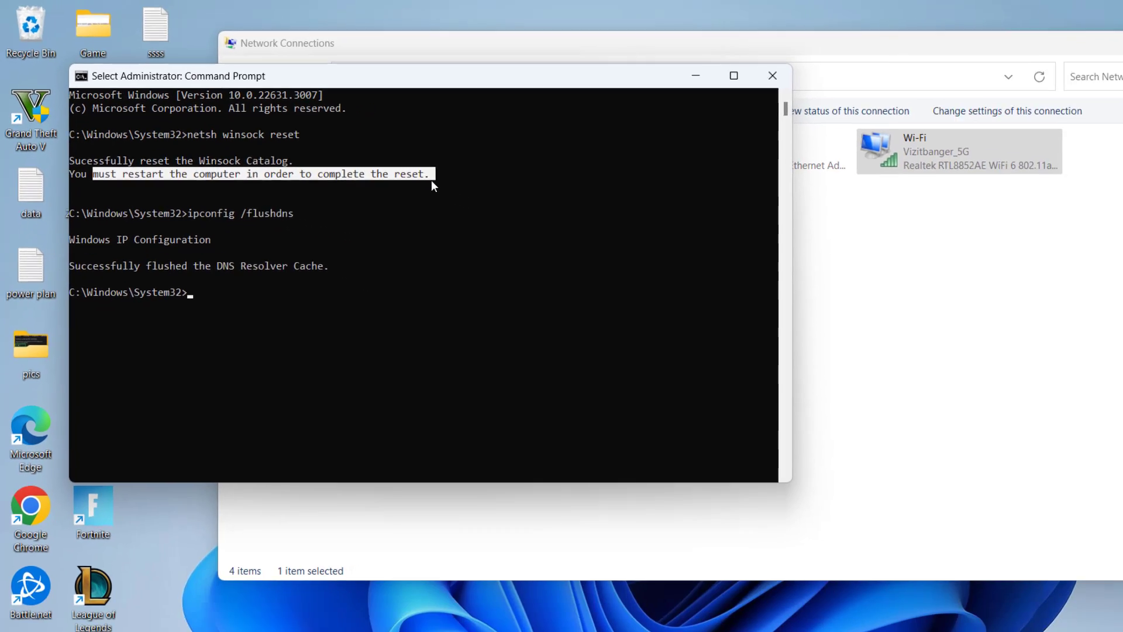
click(772, 75)
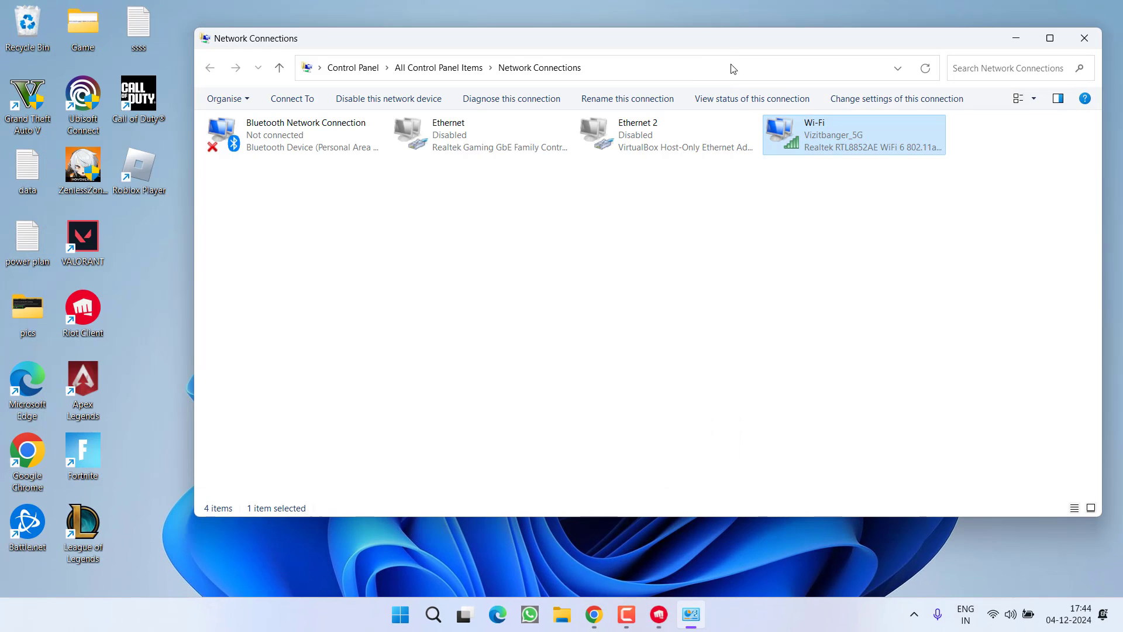
click(1017, 39)
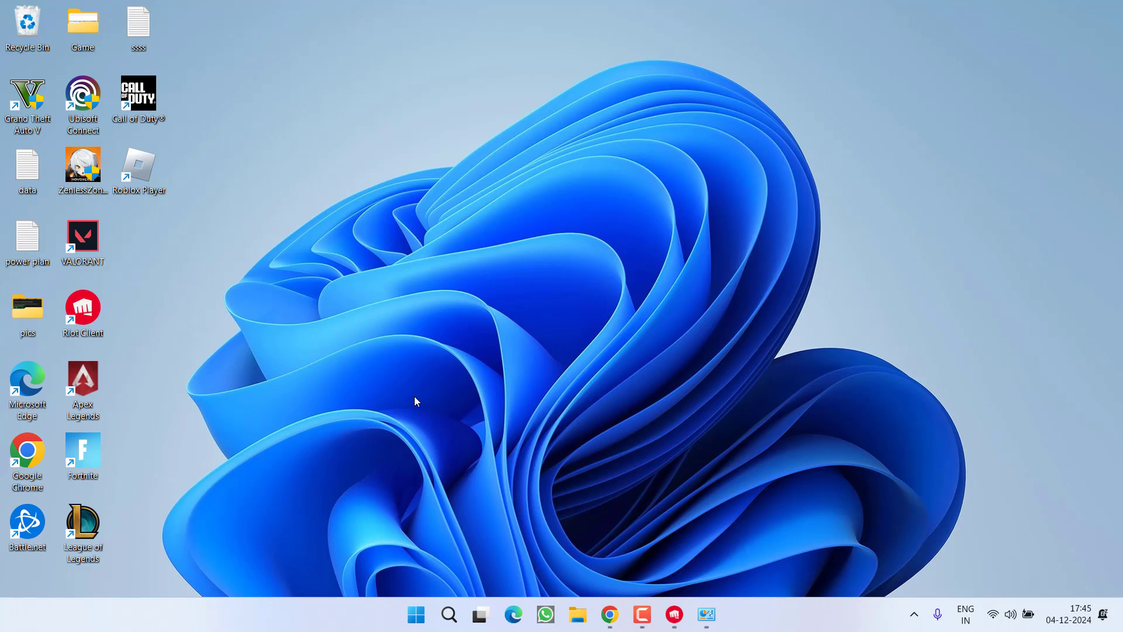
Inspect the Realtek RTL8852AE WiFi 6 adapter under Network adapters in Device Manager, then close it.
right_click(418, 617)
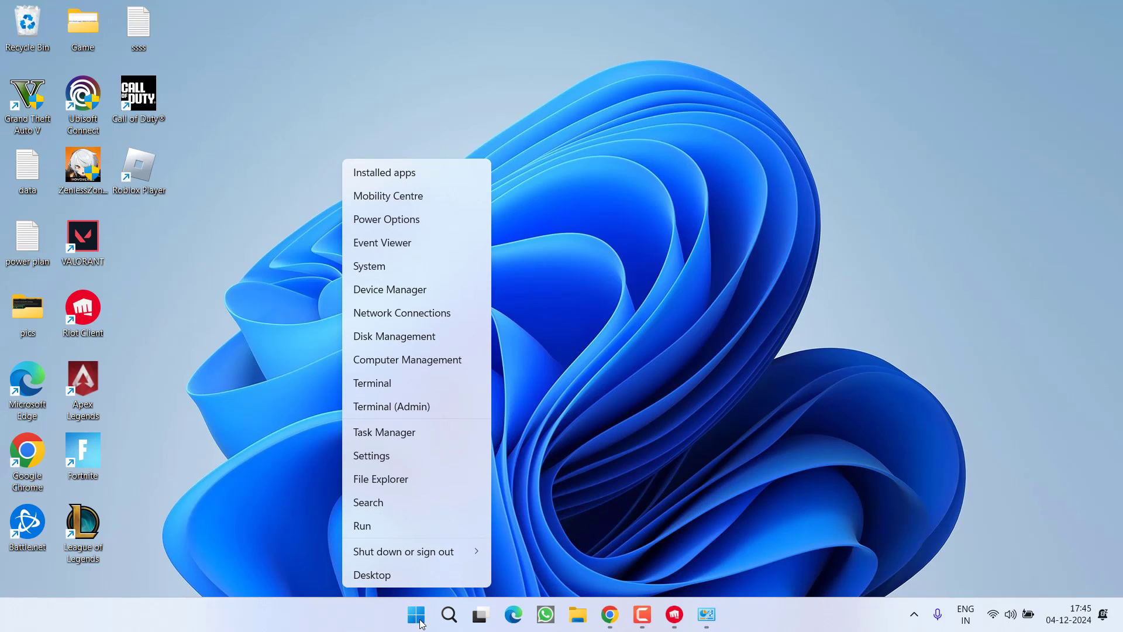
click(413, 287)
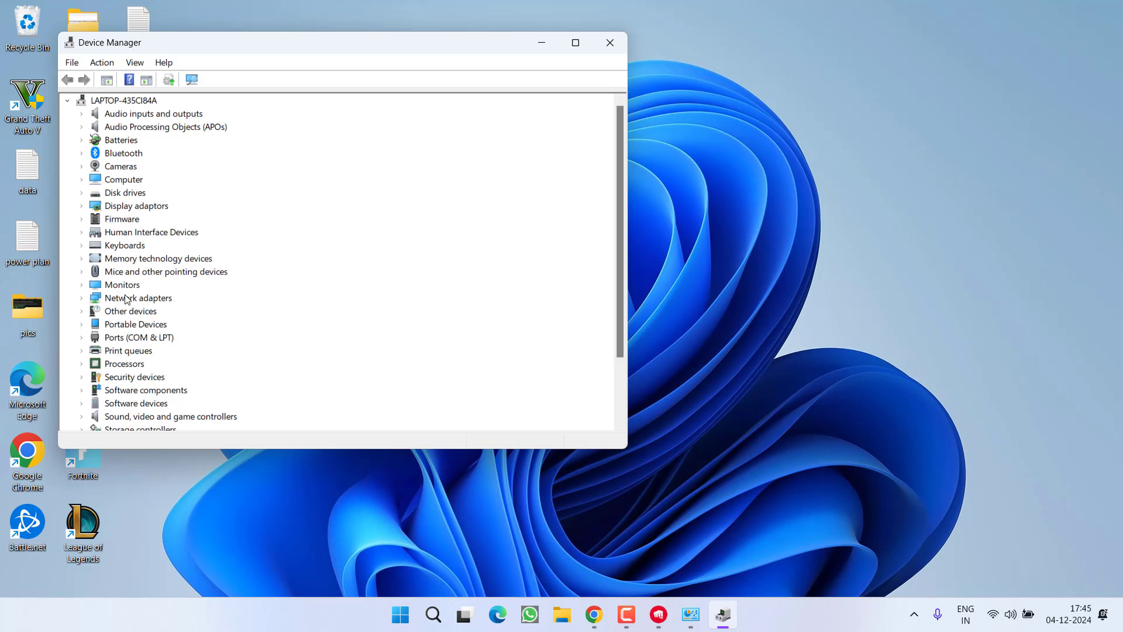
double_click(127, 299)
scroll(298, 288, down, 2)
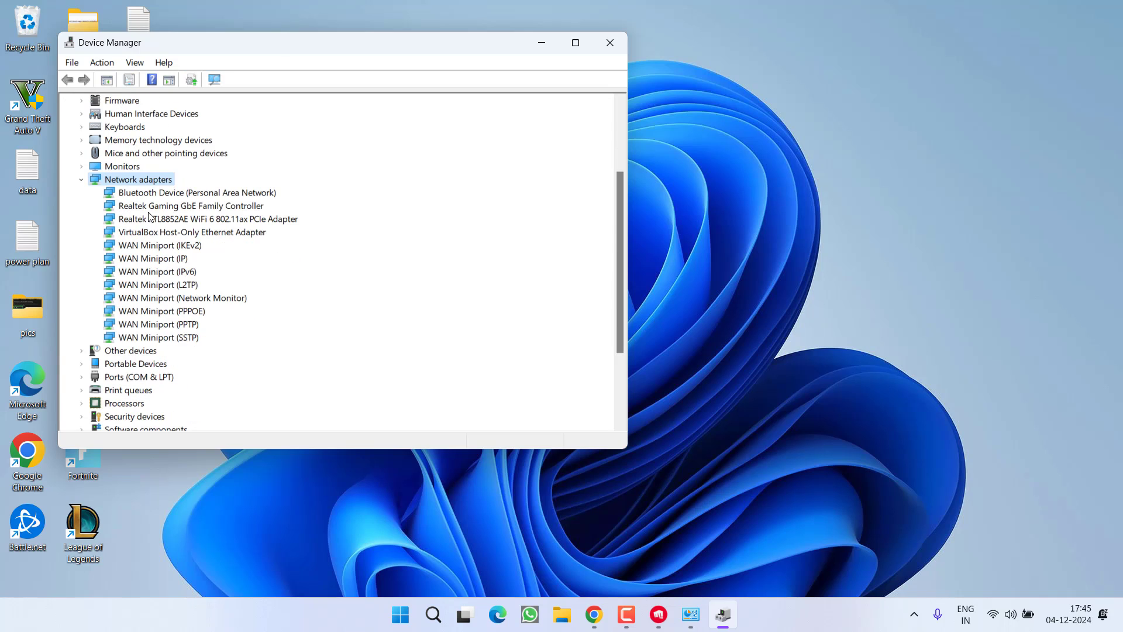
click(220, 220)
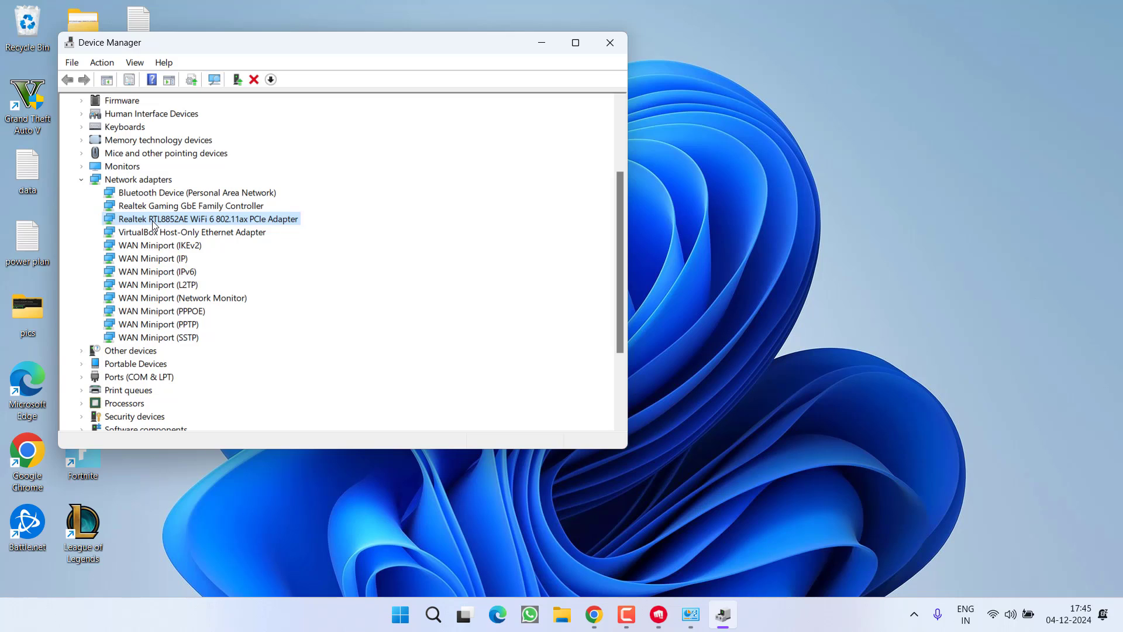
click(608, 46)
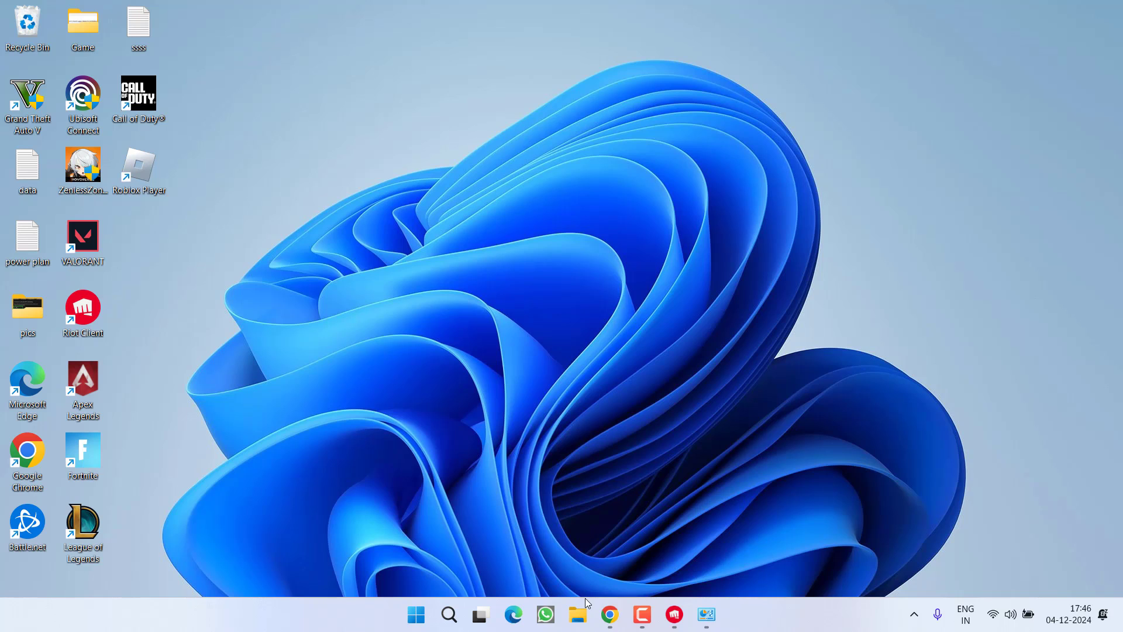
Save the Free Portable Revo Uninstaller zip to the Desktop from Chrome, then minimize the browser.
click(610, 614)
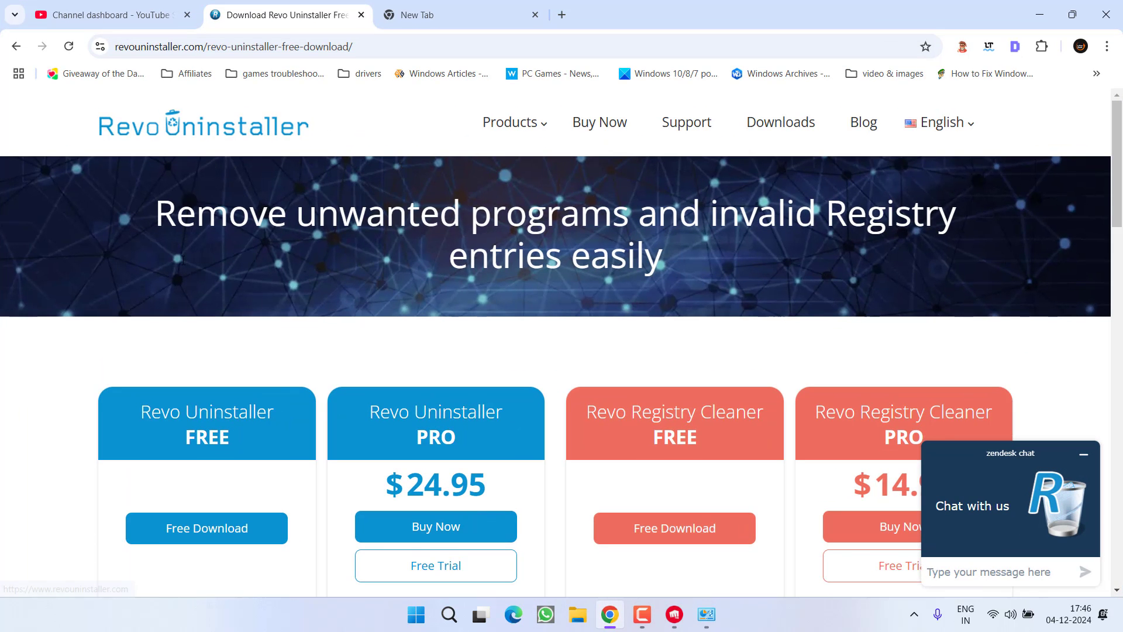
scroll(215, 243, down, 10)
scroll(214, 244, down, 4)
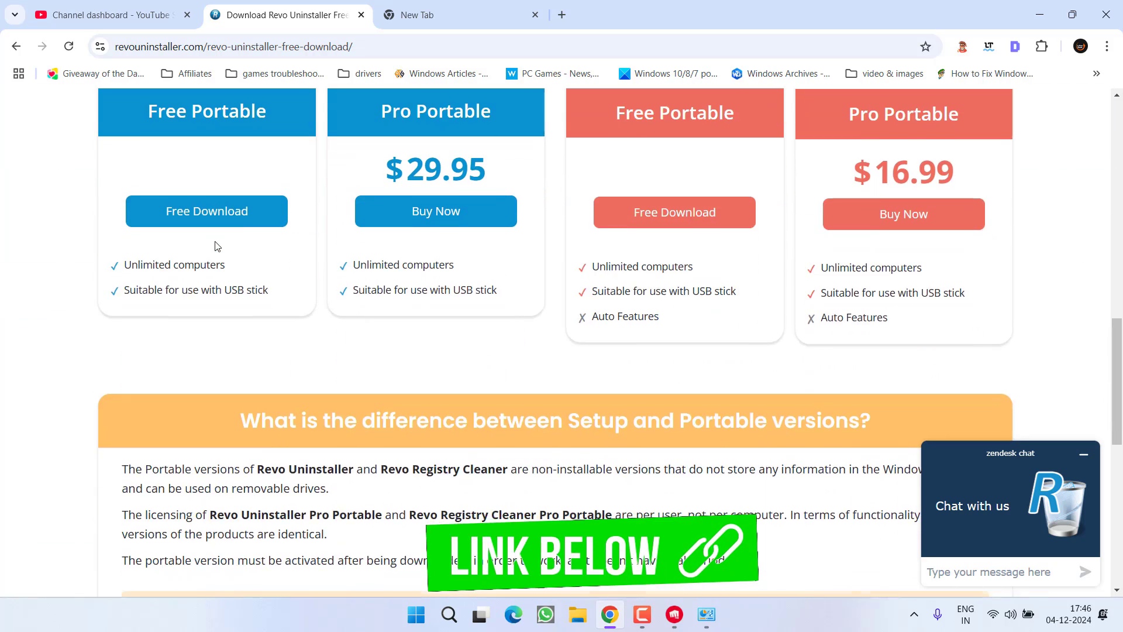
scroll(209, 239, up, 1)
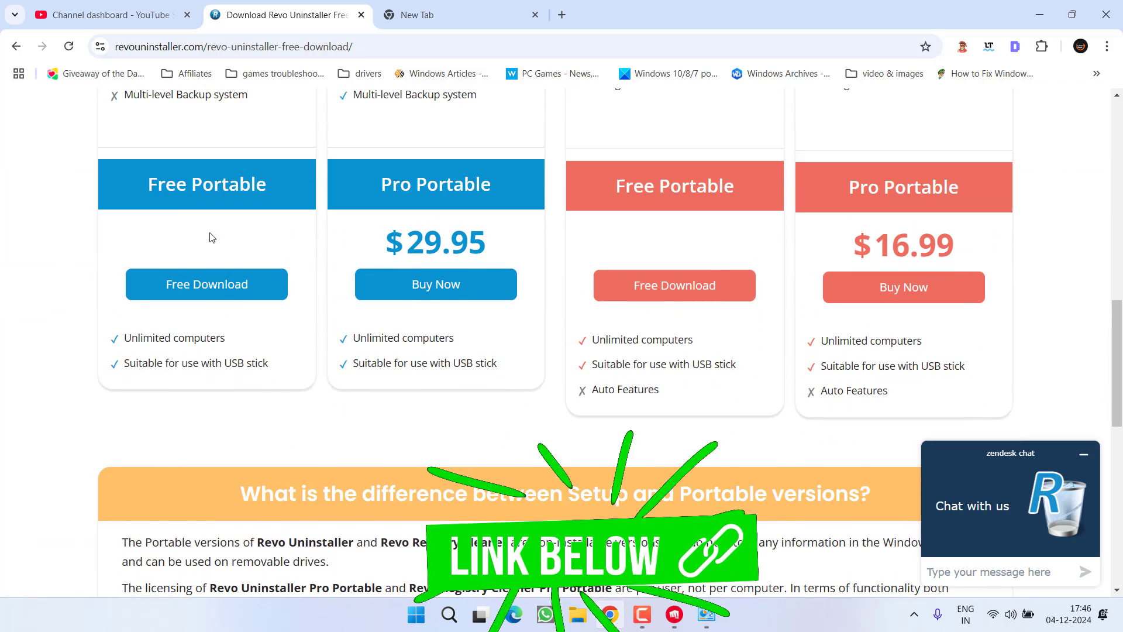
click(207, 296)
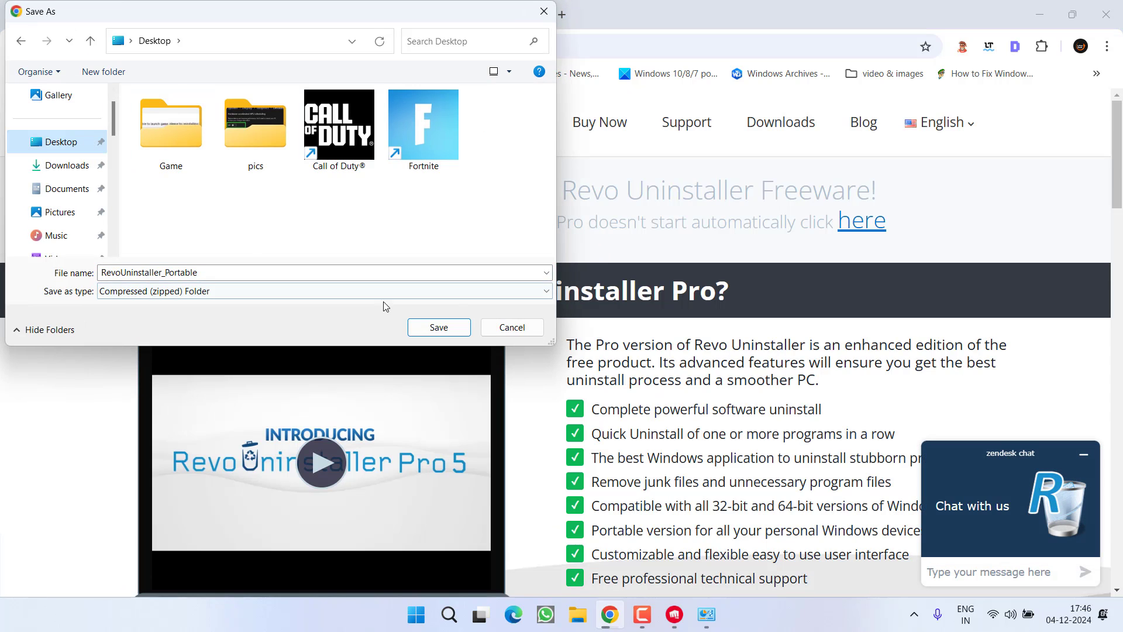
click(439, 328)
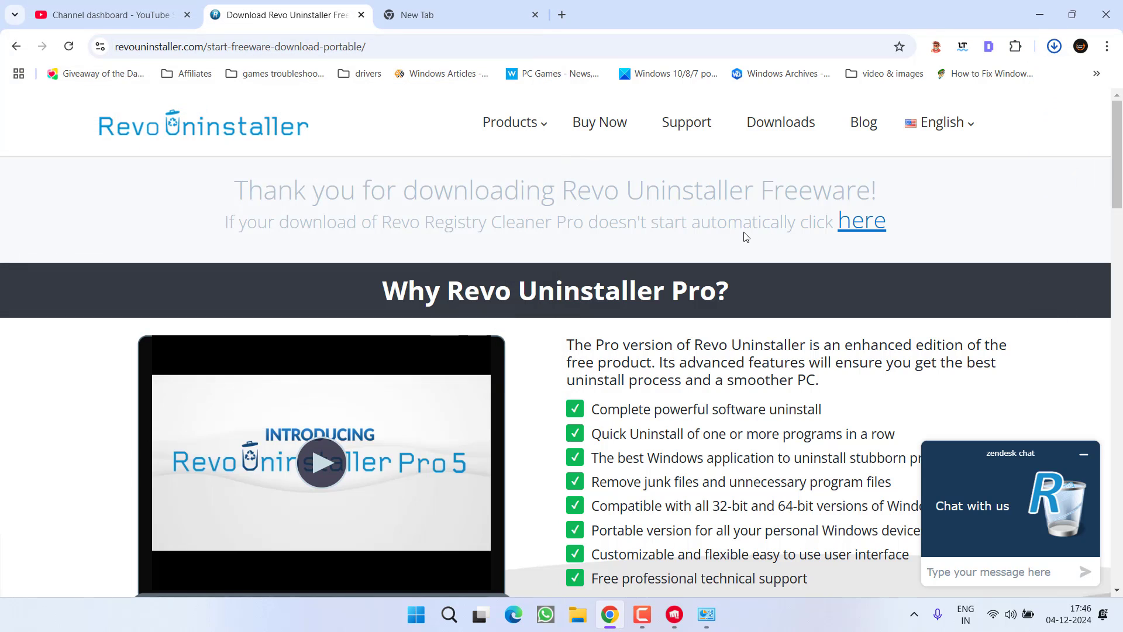
click(1038, 7)
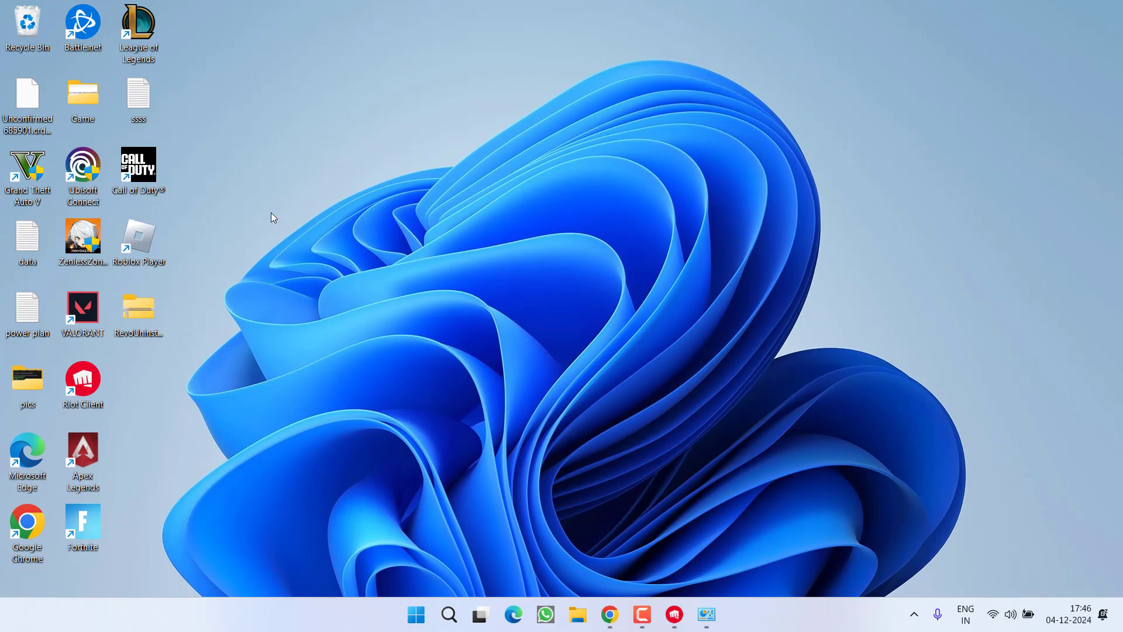
Extract the RevoUninstaller_Portable folder from the downloaded zip onto the desktop.
double_click(124, 318)
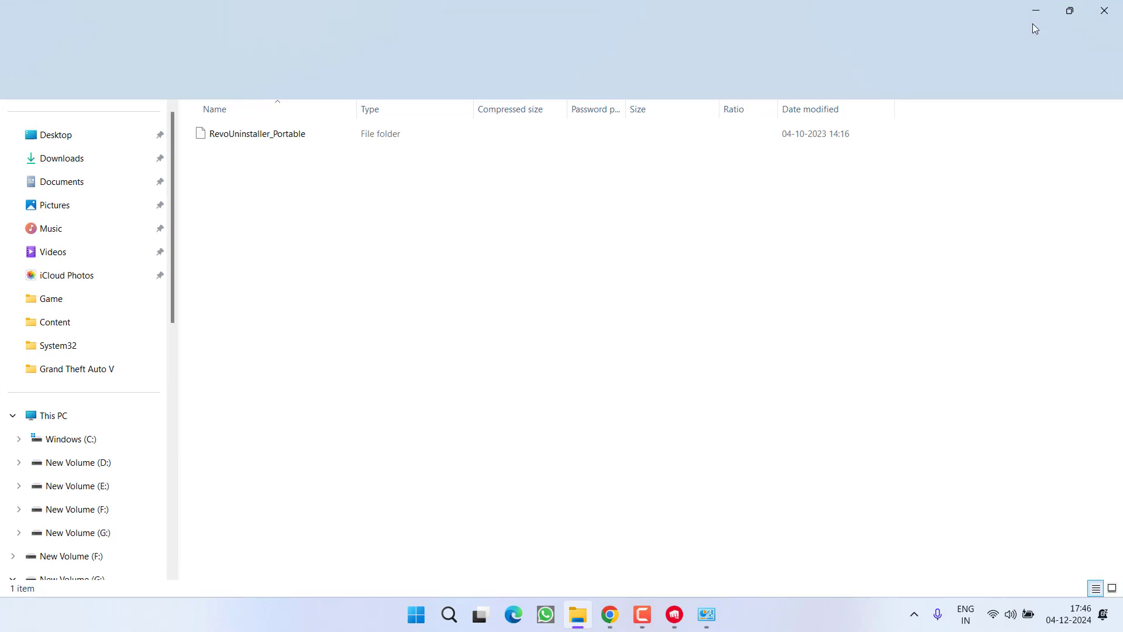
click(1068, 13)
drag(423, 229, 489, 59)
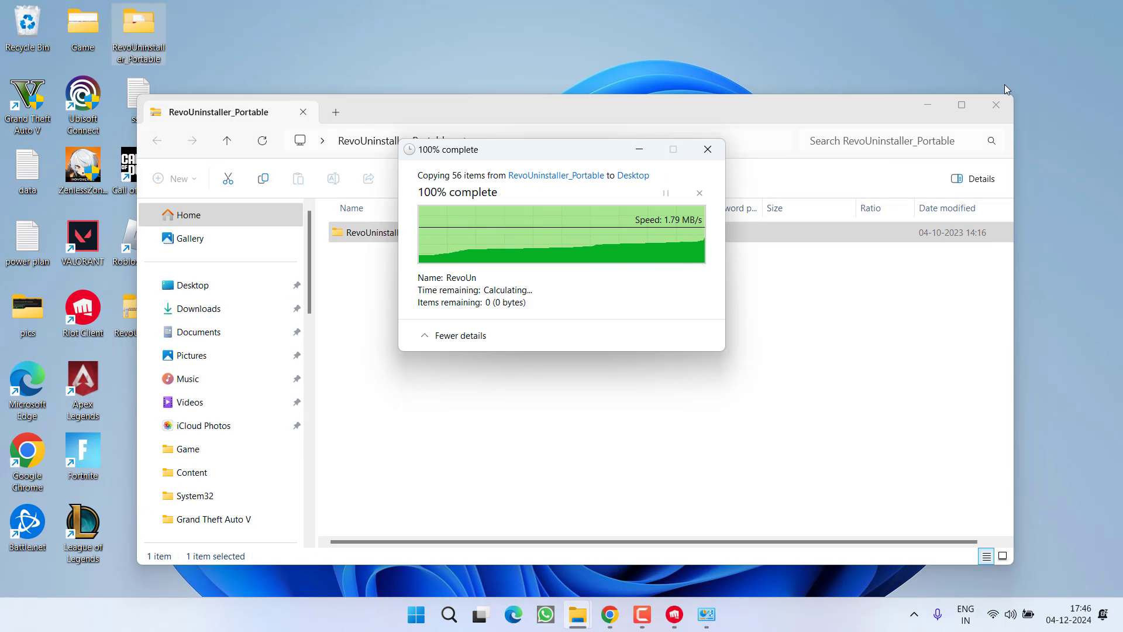
click(996, 106)
Launch RevoUPort from the RevoUninstaller_Portable folder as administrator.
double_click(131, 33)
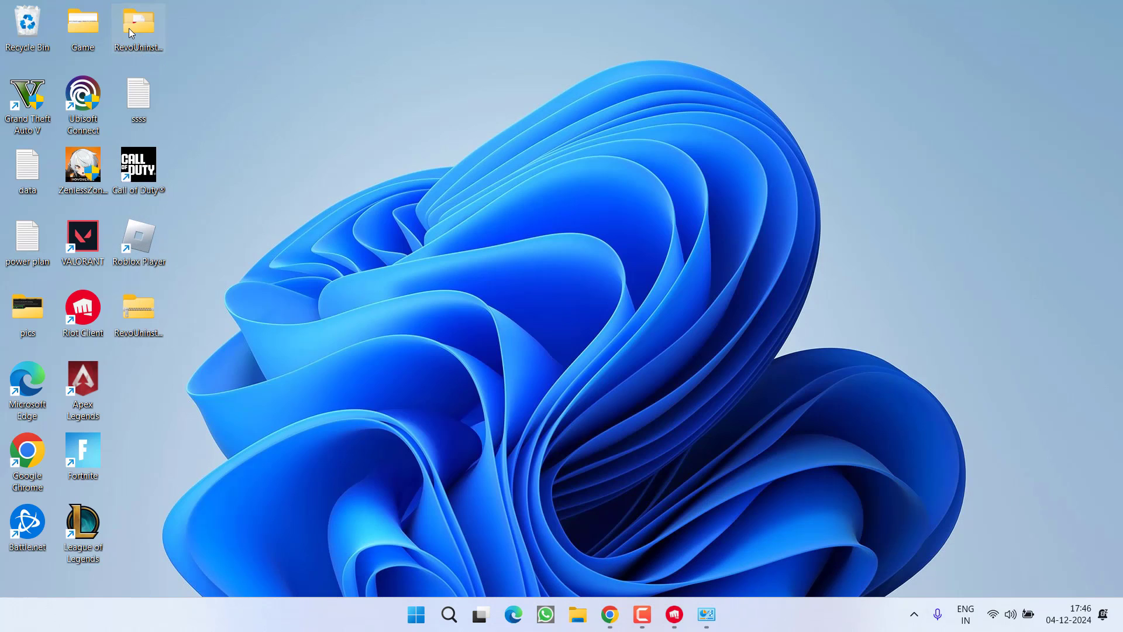
click(354, 353)
right_click(355, 355)
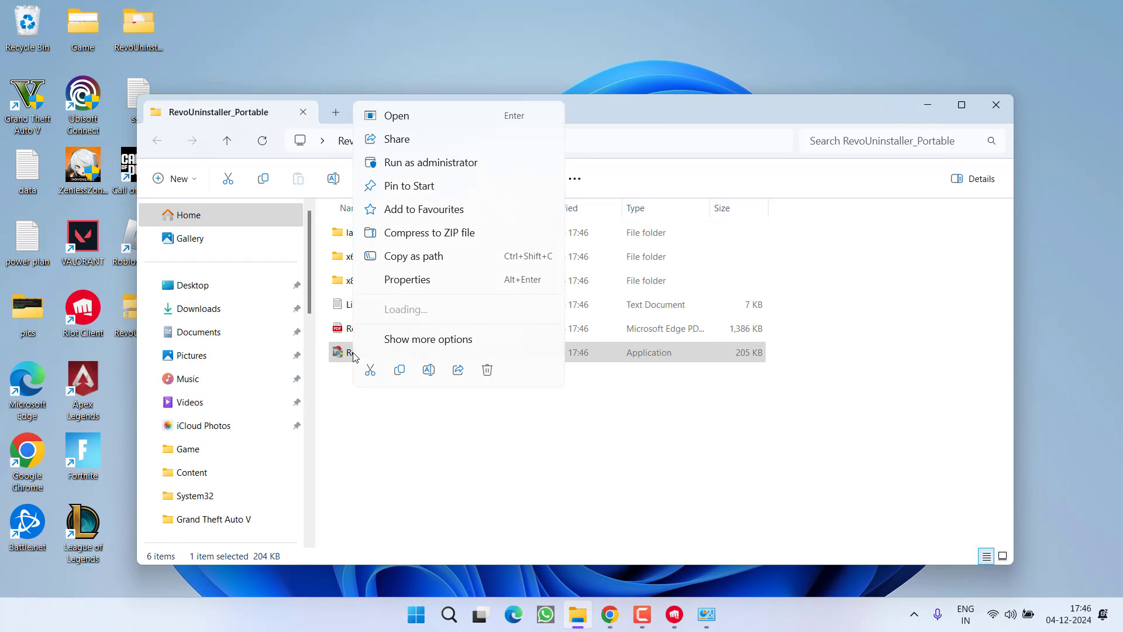
click(462, 162)
click(501, 493)
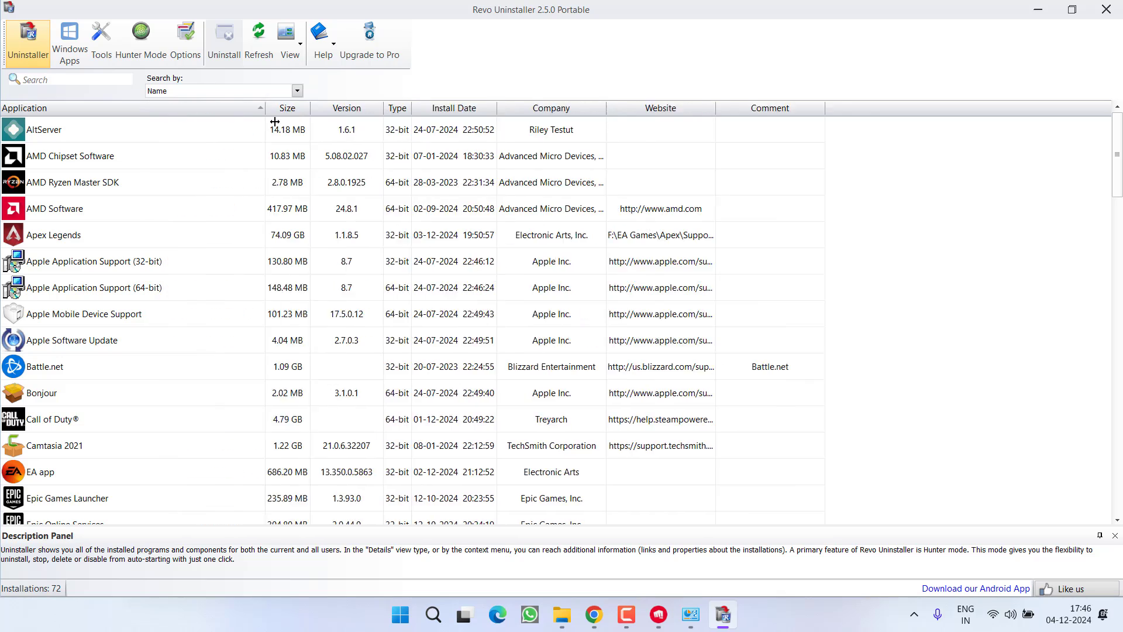
Compare the VALORANT, Riot Client and Riot Vanguard entries, settling on Riot Vanguard as selected.
scroll(123, 320, down, 19)
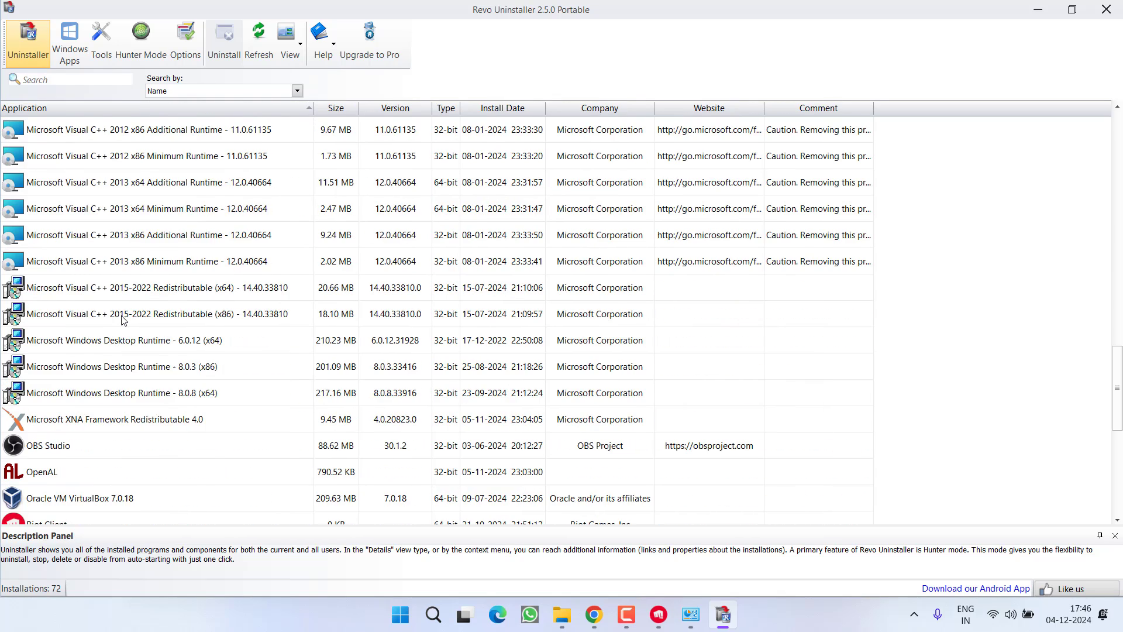
click(60, 424)
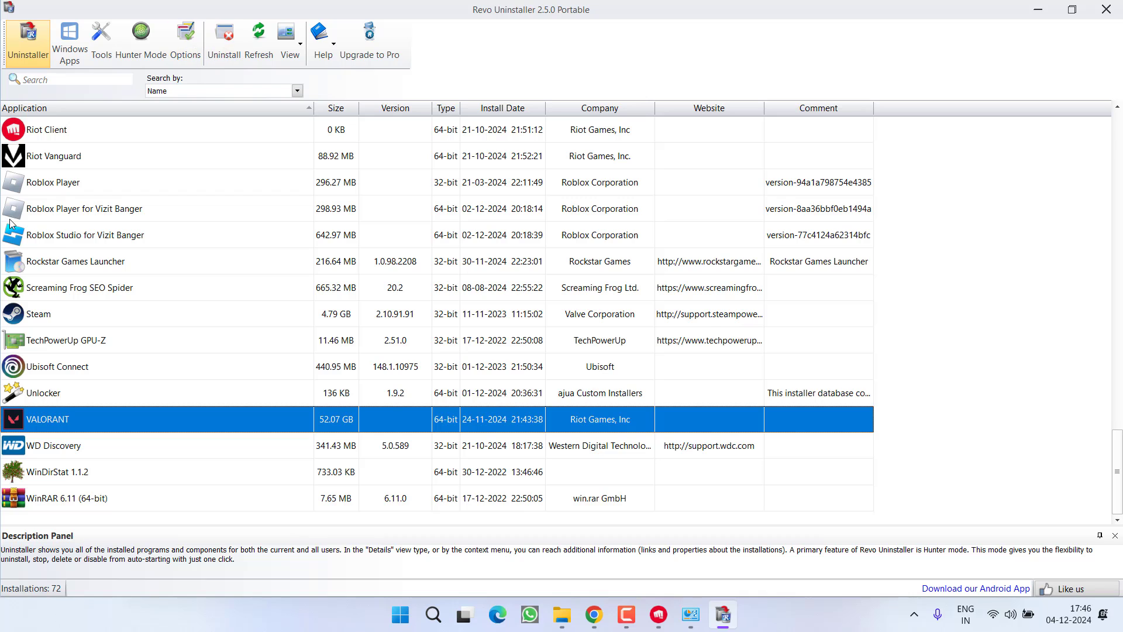
click(65, 164)
scroll(175, 261, up, 2)
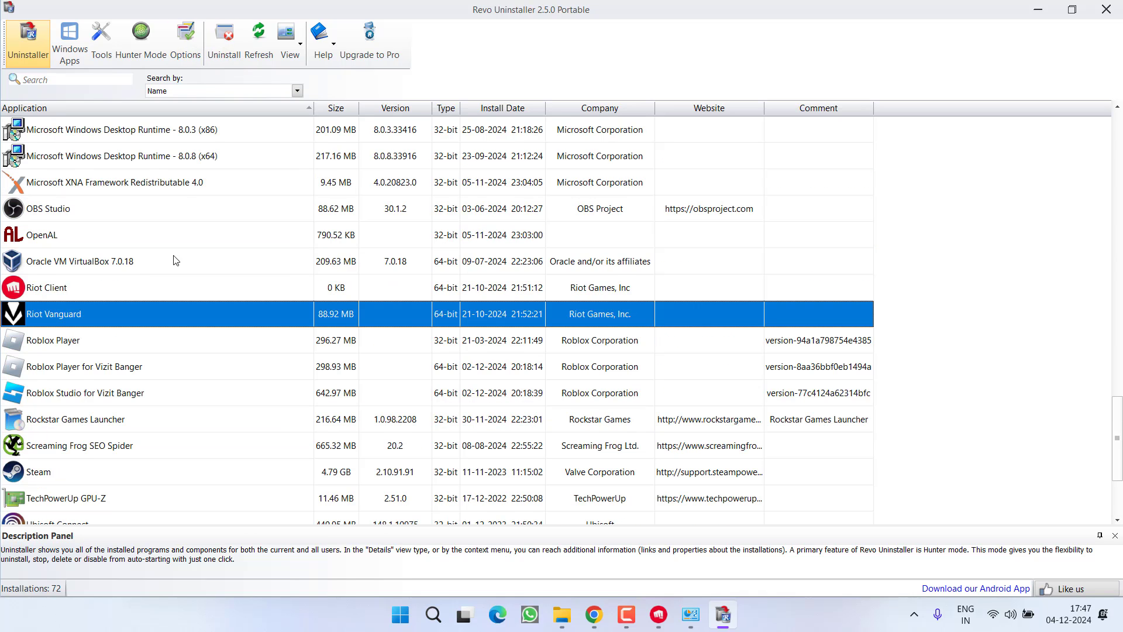
click(65, 293)
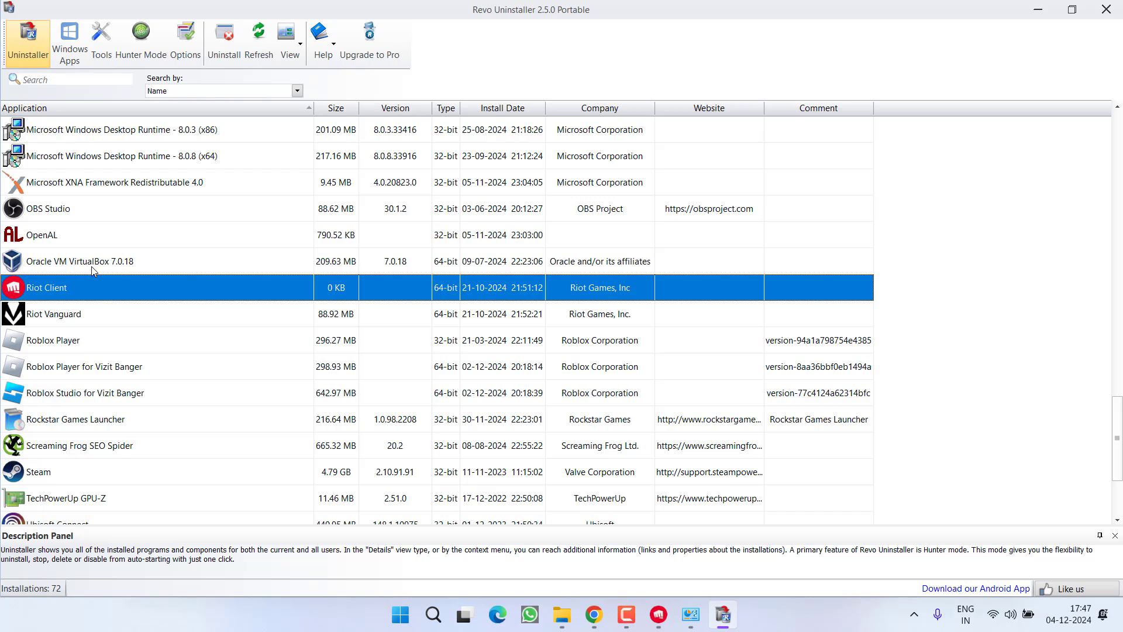
click(108, 315)
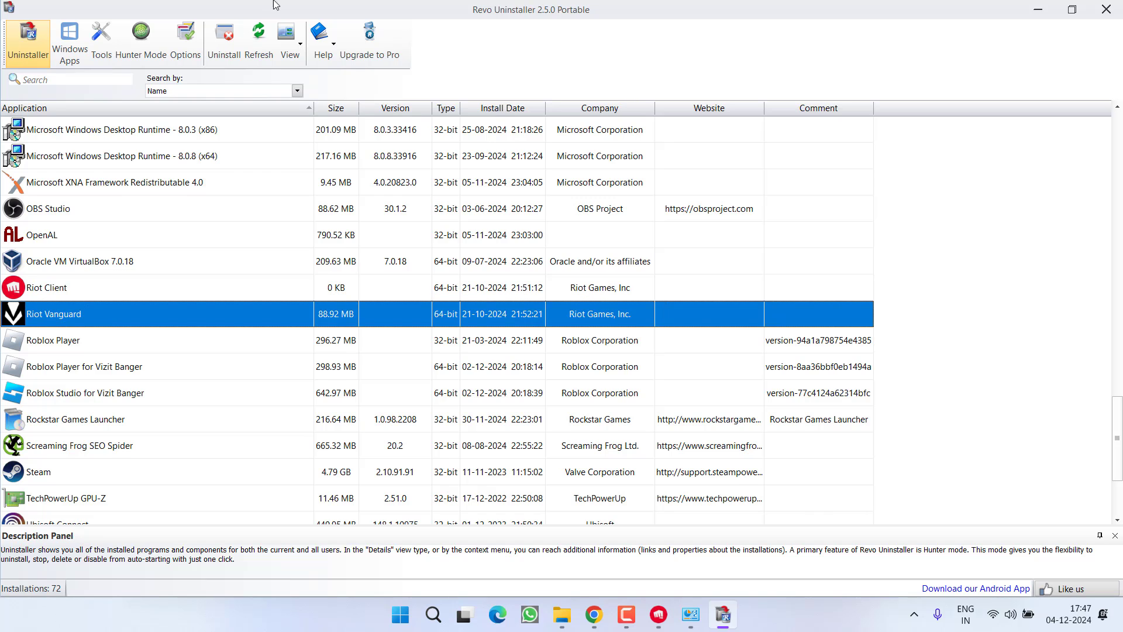
Uninstall Riot Vanguard, confirming both Revo's and Vanguard's own prompts.
click(230, 39)
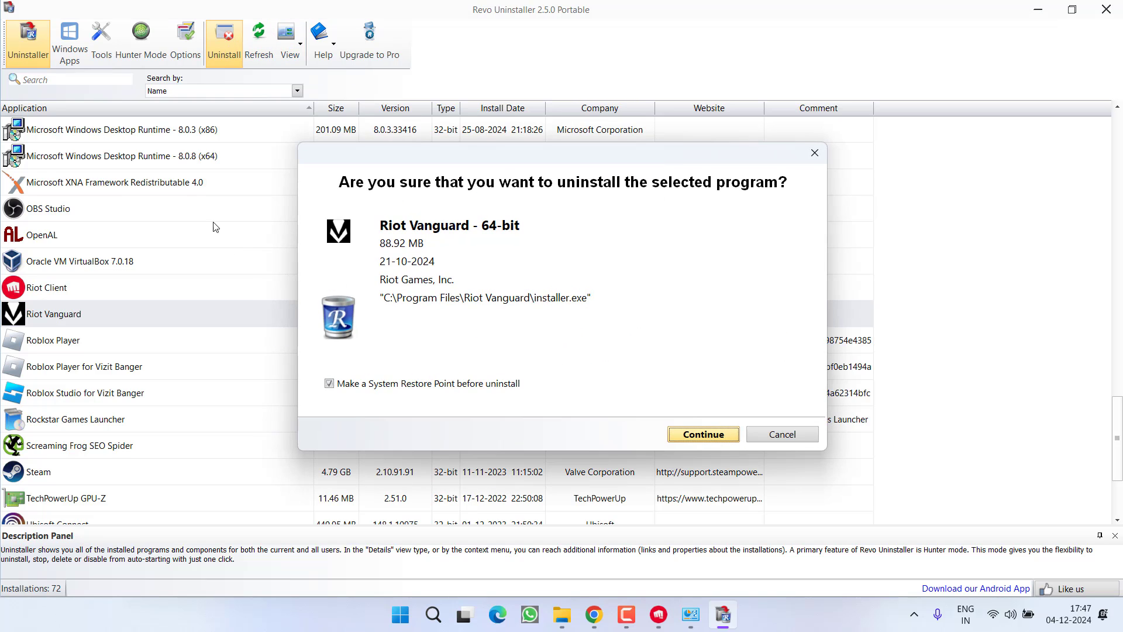
click(692, 440)
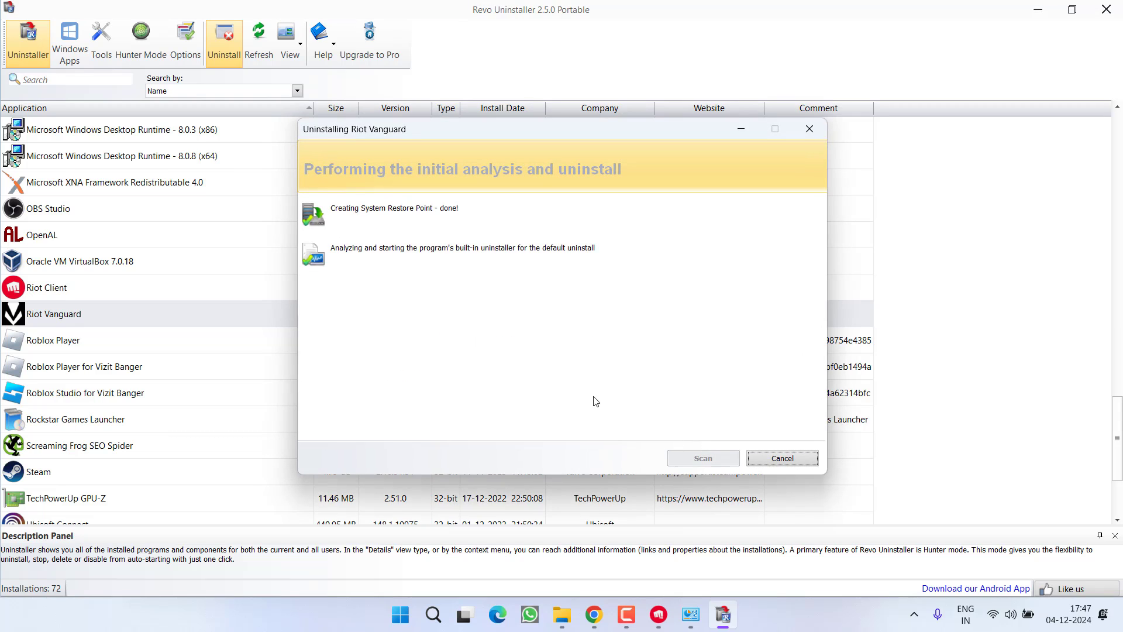
click(550, 370)
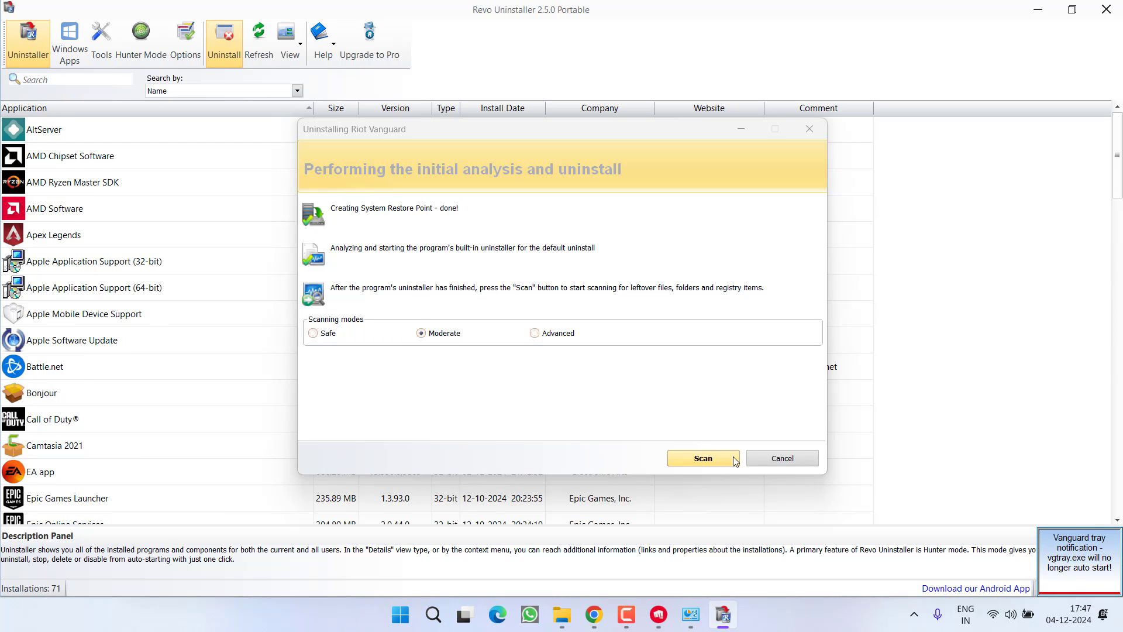
Scan for Riot Vanguard leftovers and delete all leftover registry items.
click(701, 460)
click(701, 460)
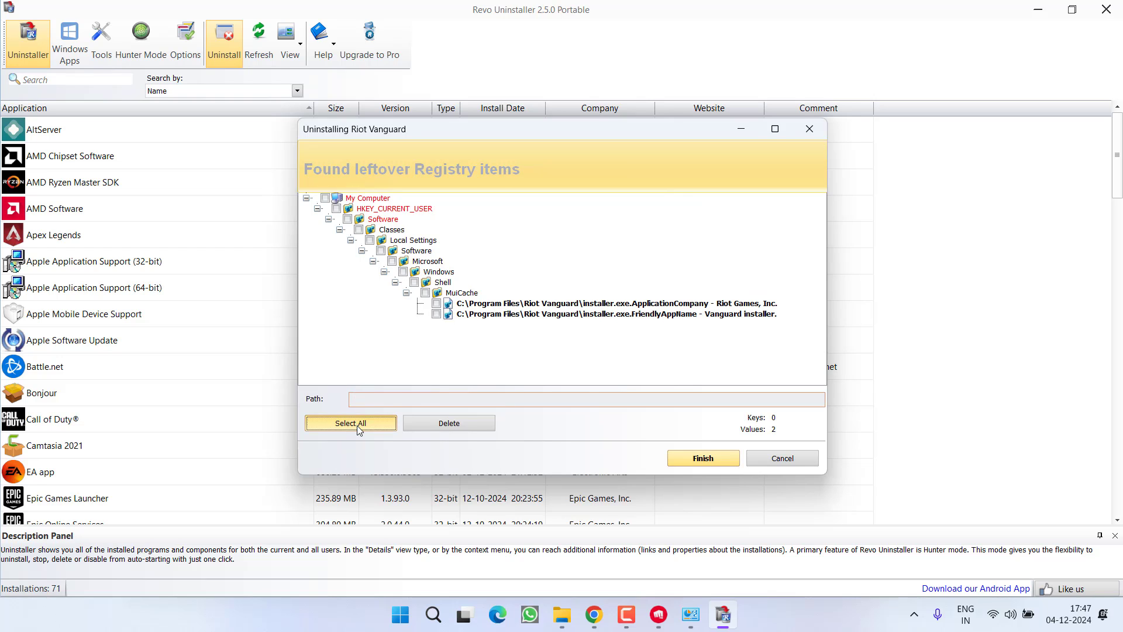
click(351, 423)
click(449, 423)
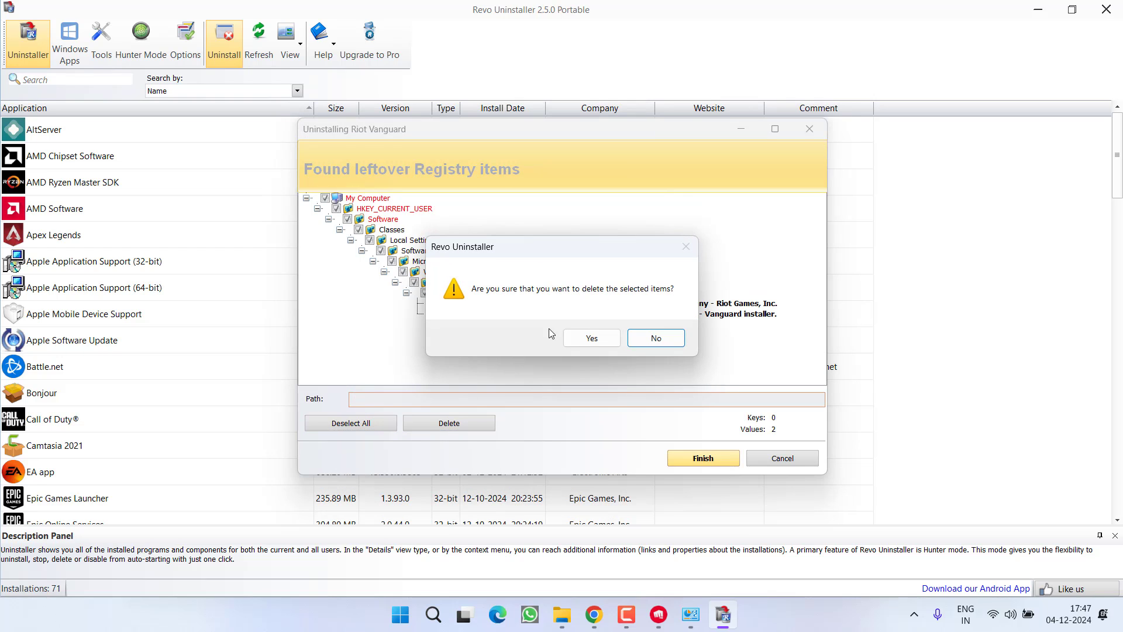
click(591, 335)
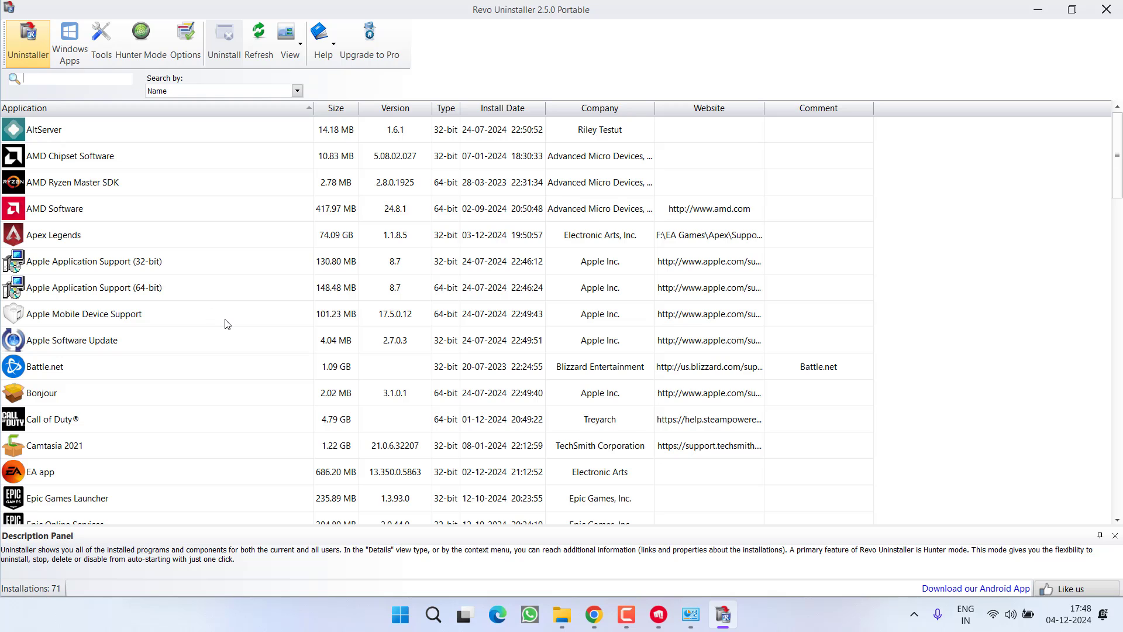
Close Revo Uninstaller and the RevoUninstaller_Portable folder window.
click(1106, 9)
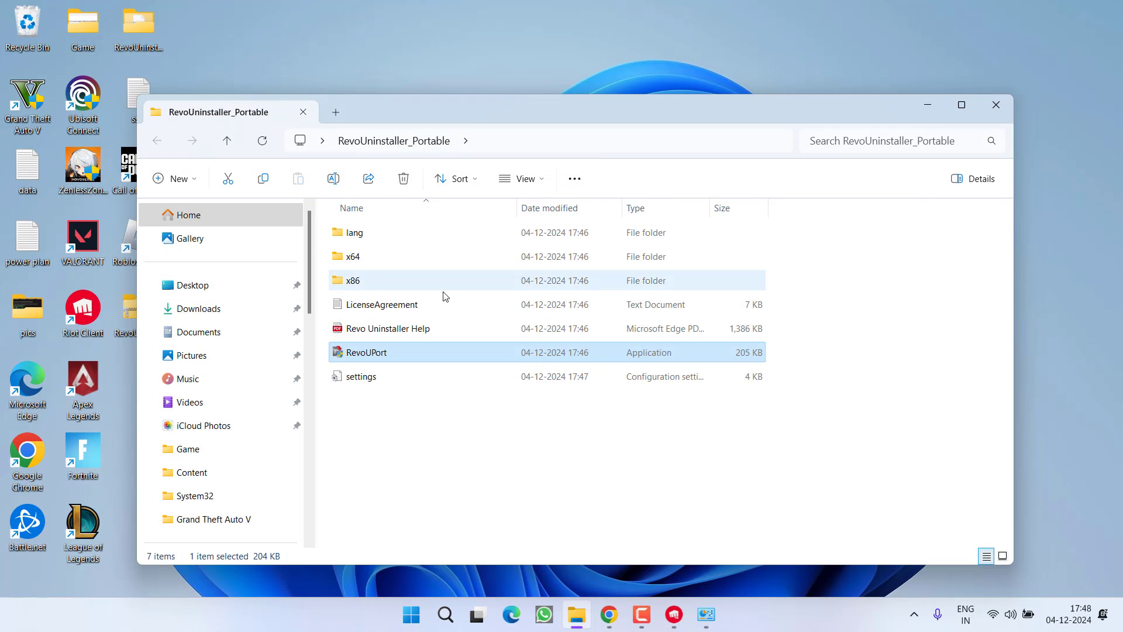
click(1003, 104)
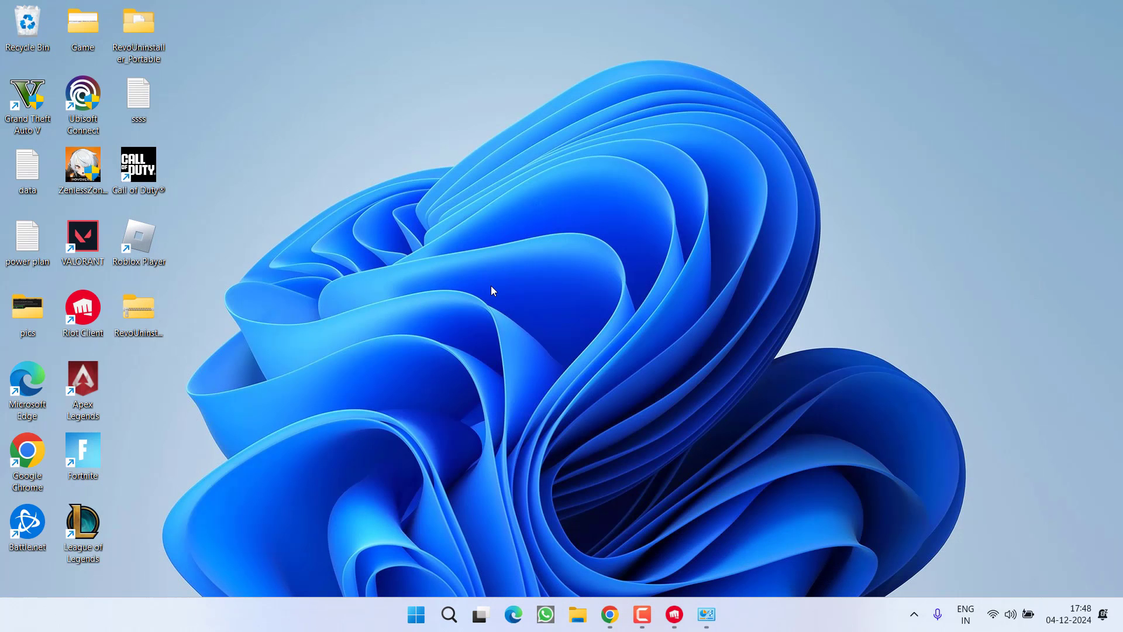